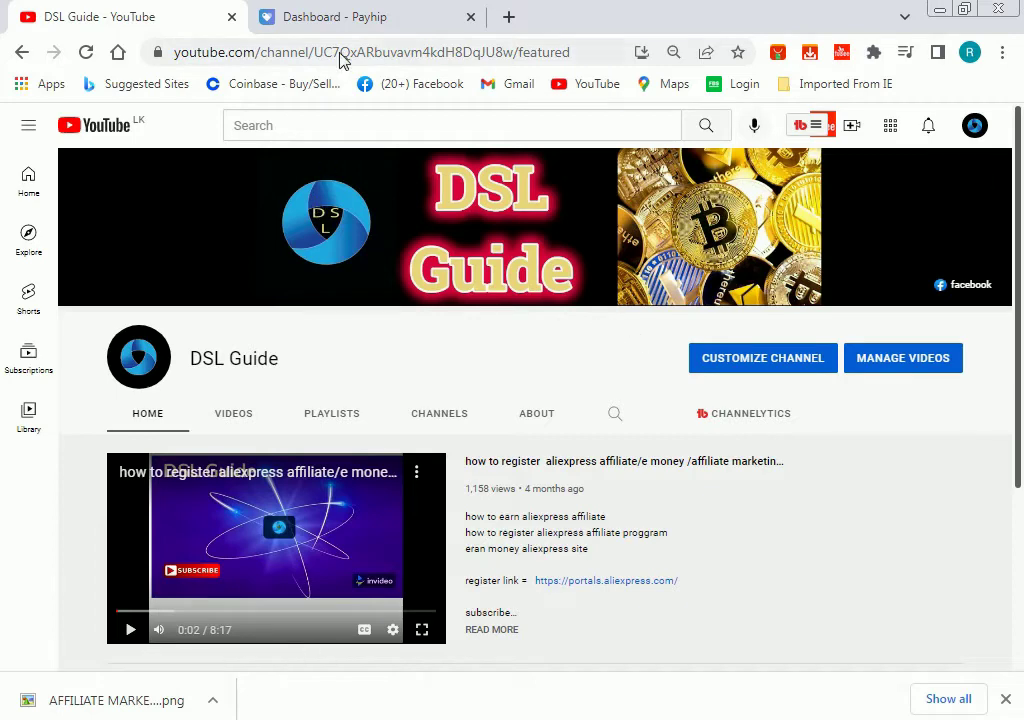
Switch to the Payhip dashboard and start adding a new physical product from the products list
left_click(340, 17)
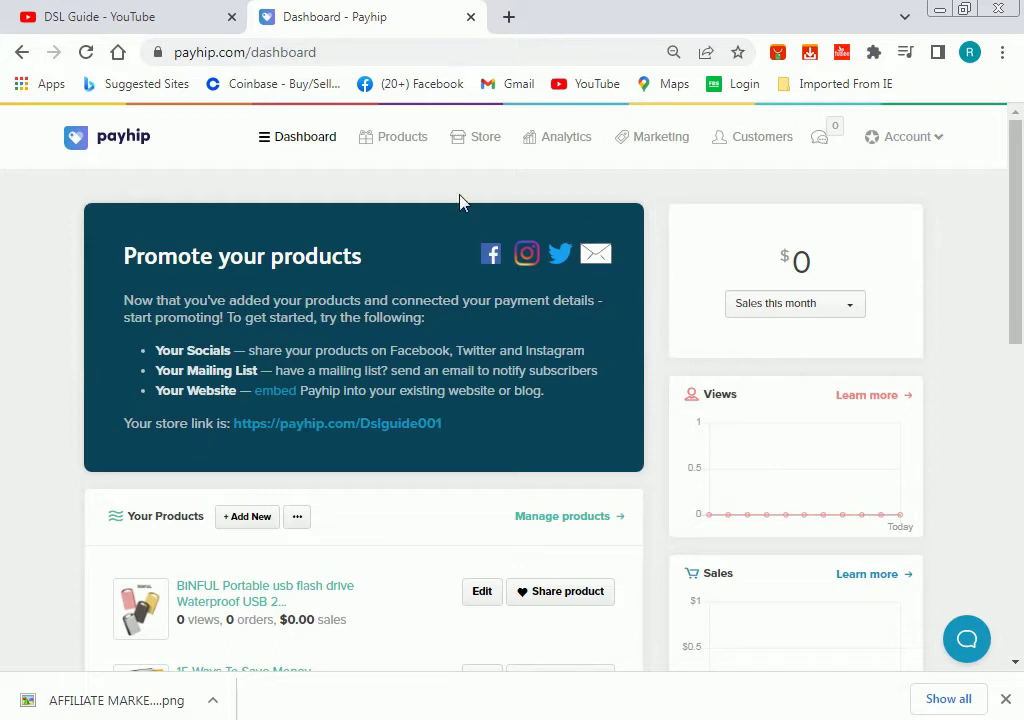
left_click(403, 140)
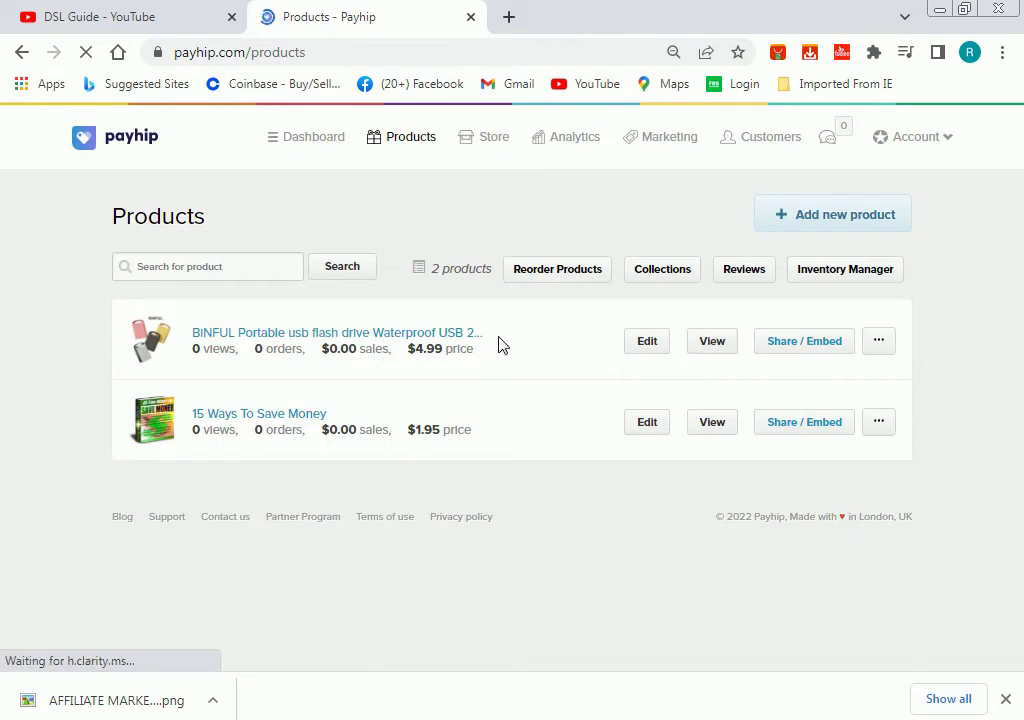
left_click(833, 216)
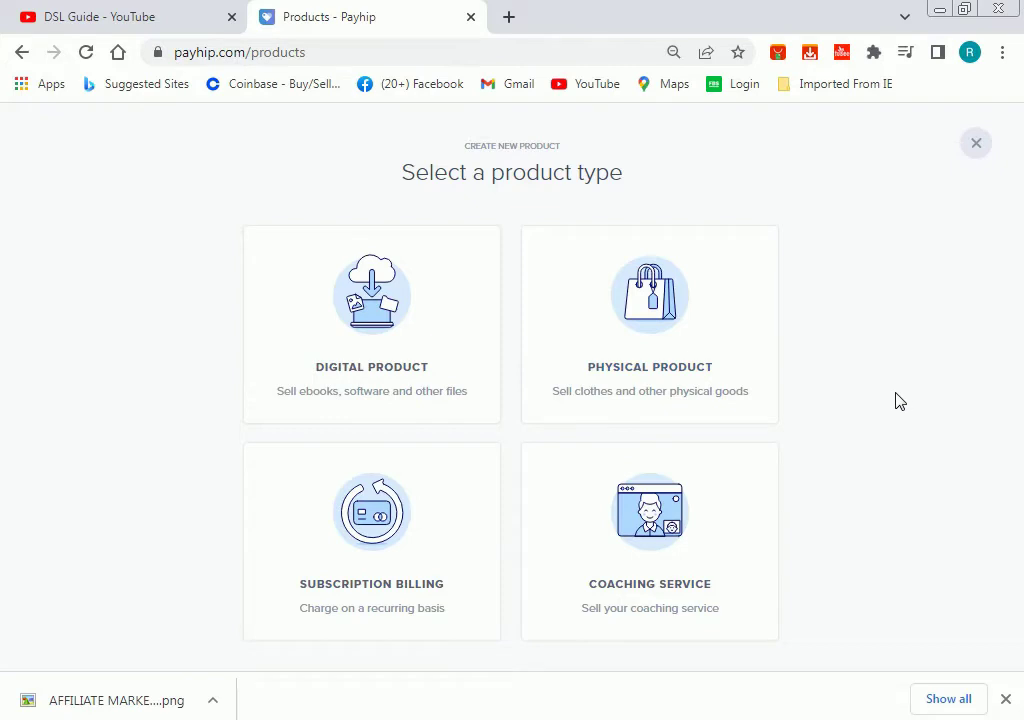
left_click(656, 300)
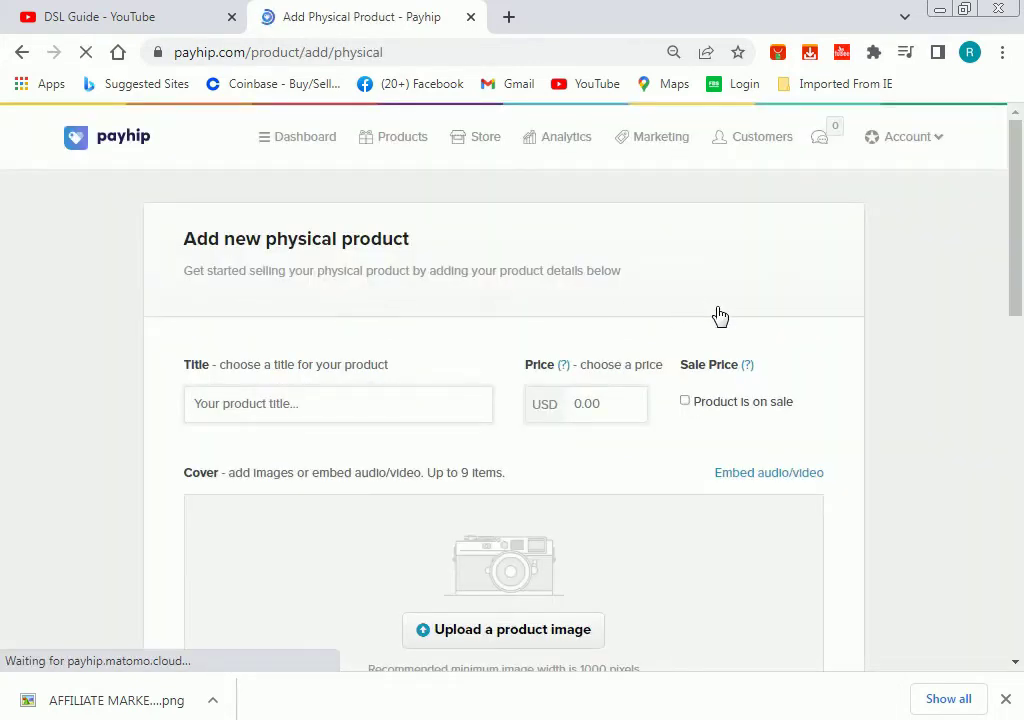
Paste "Smart Men_s Watch Multicolor Pedometer Heart Rate Blood Pressure Monitor Sports Casual Fashion Bracelet Wrist Watch" as the product title
scroll(718, 317, "down", 1)
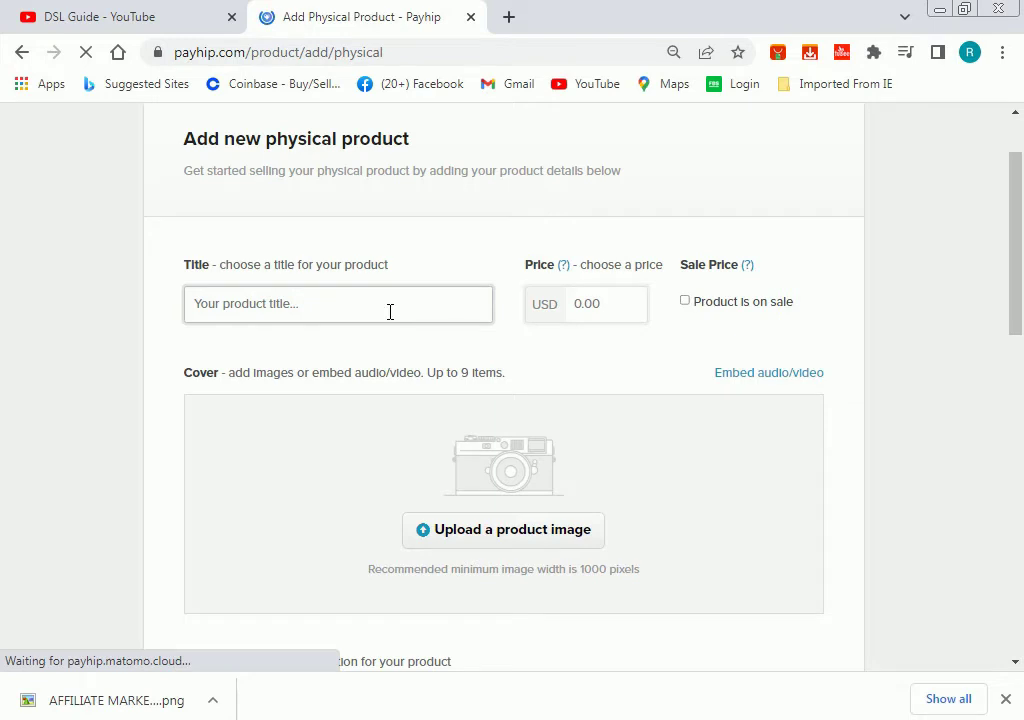
right_click(281, 293)
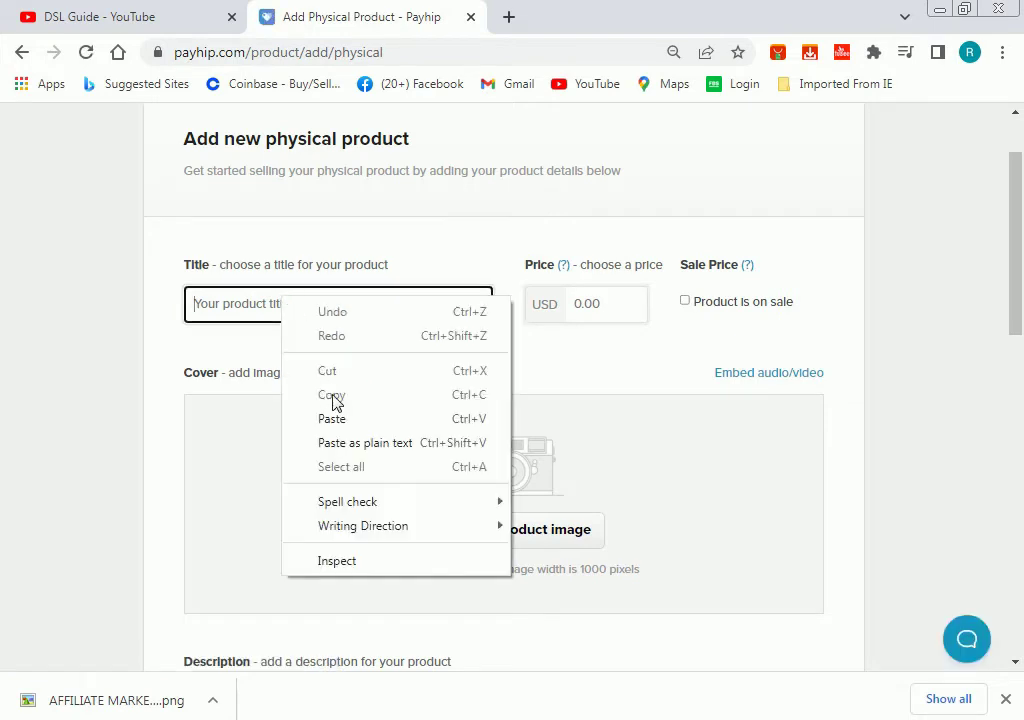
left_click(350, 418)
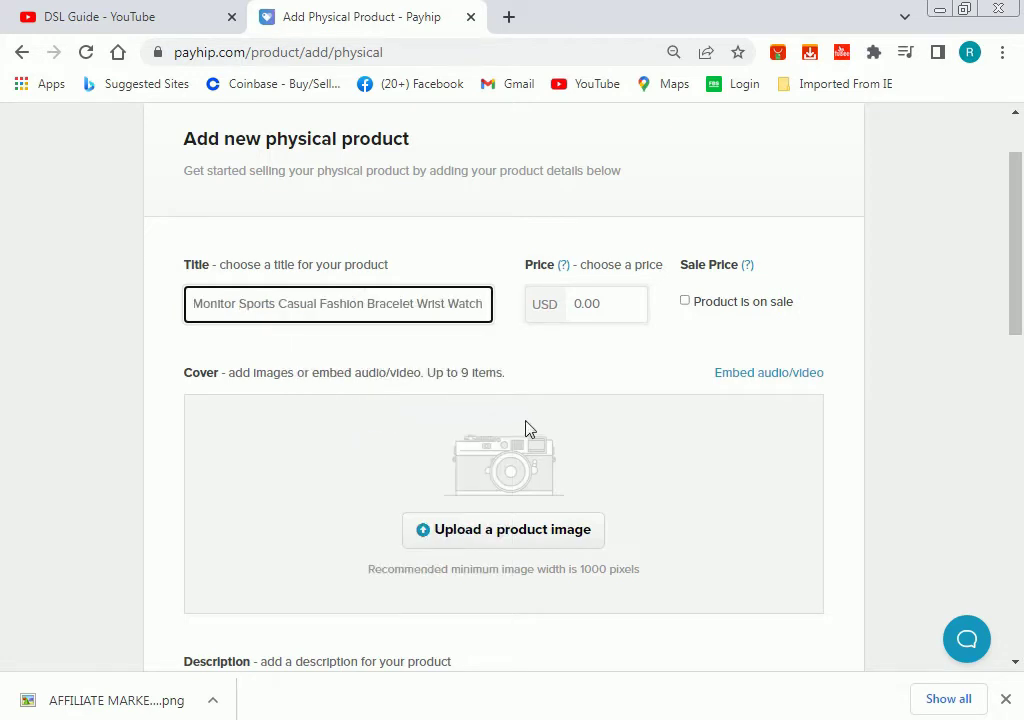
Set the product's regular price to 6.75 USD
left_click(615, 306)
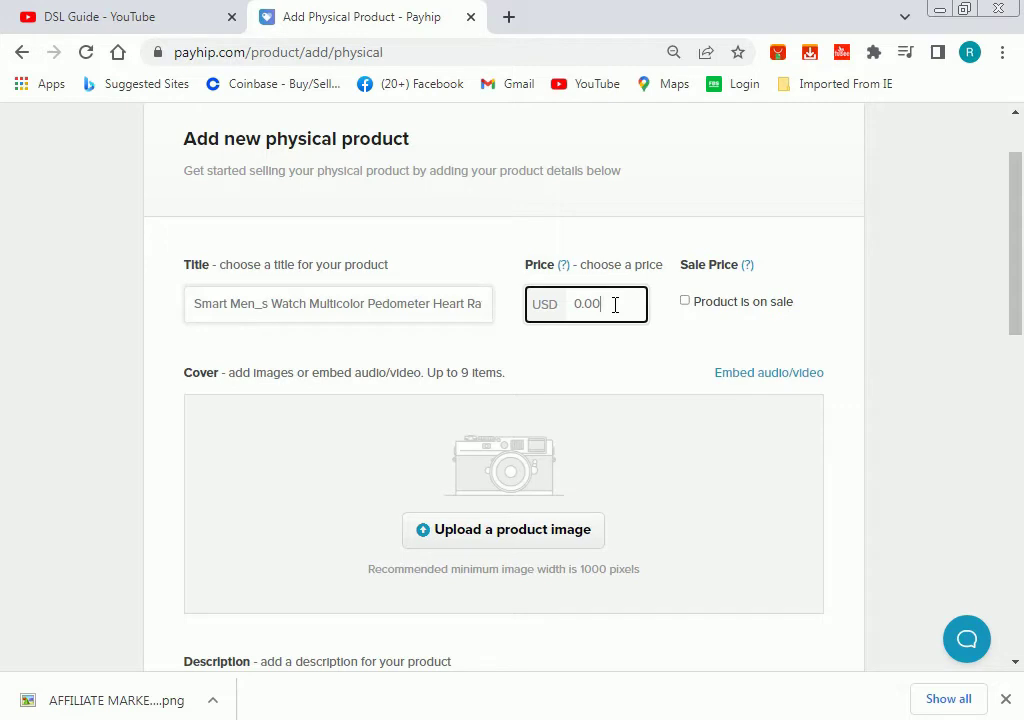
key("BackSpace")
key("BackSpace")
key("BackSpace")
key("BackSpace")
type("6")
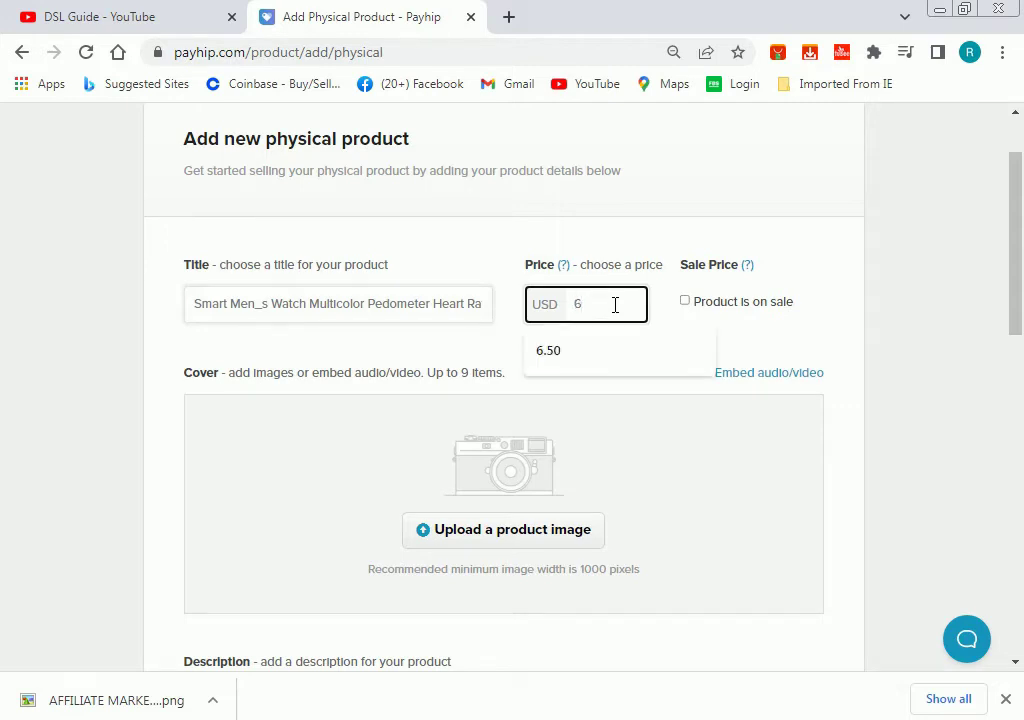
type(".75")
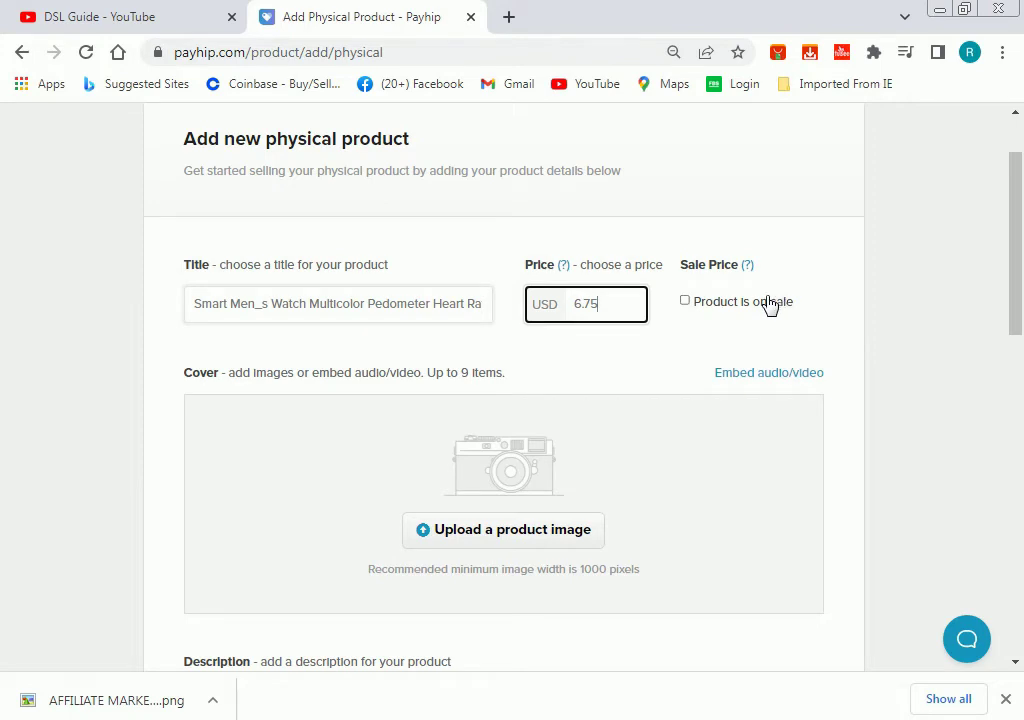
Mark the product as on sale and set its sale price to 5.75 USD
left_click(684, 301)
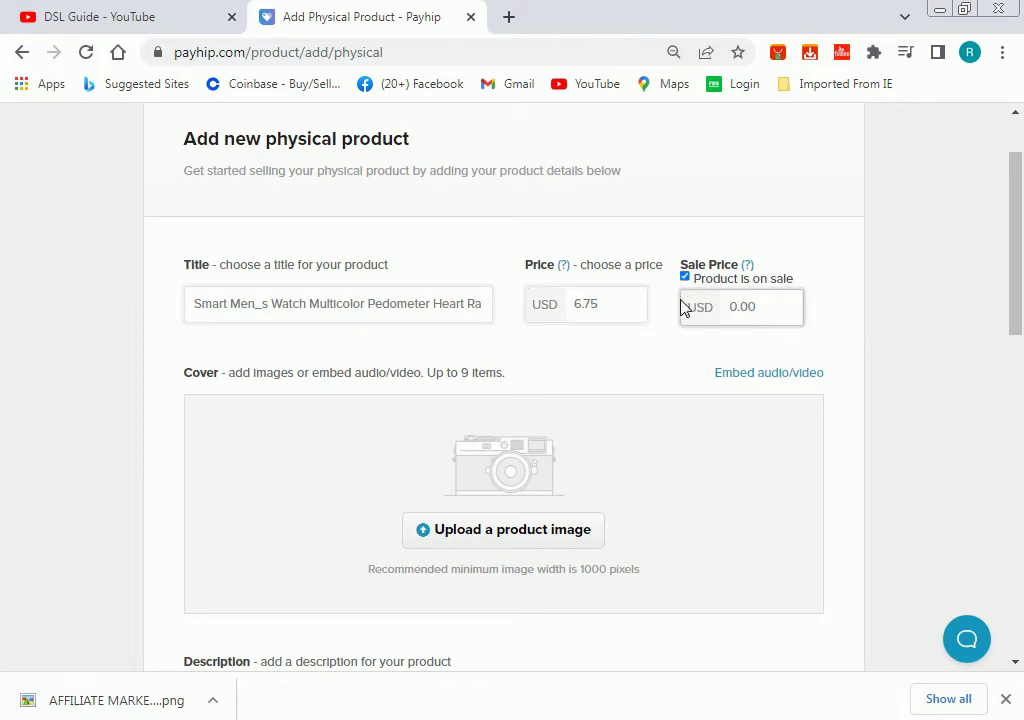
left_click(765, 306)
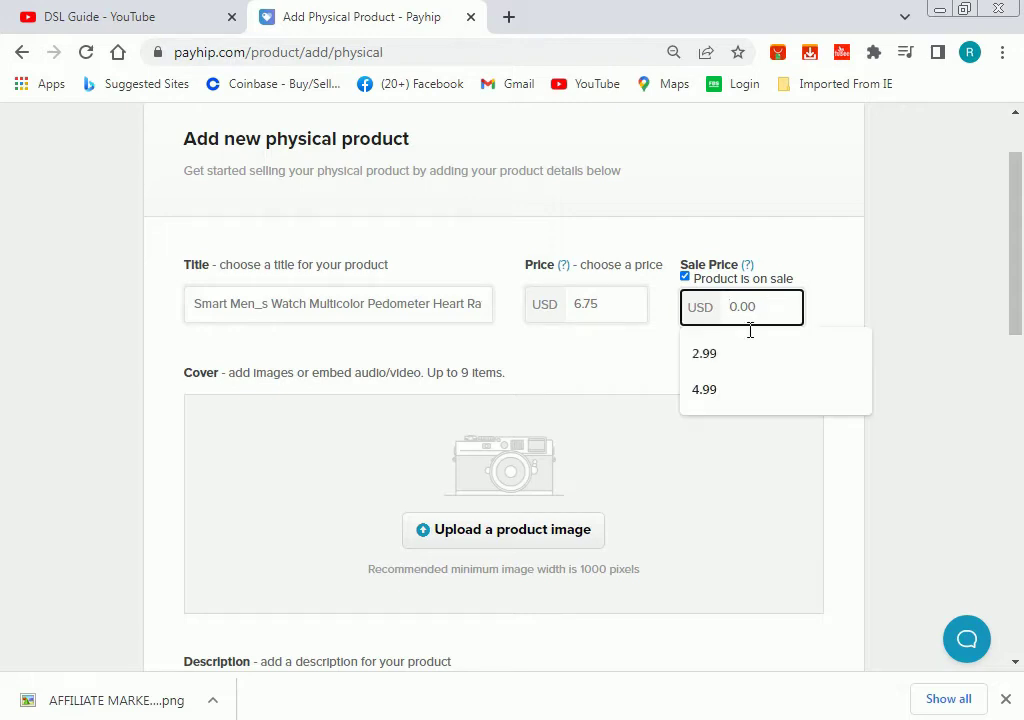
left_click(636, 356)
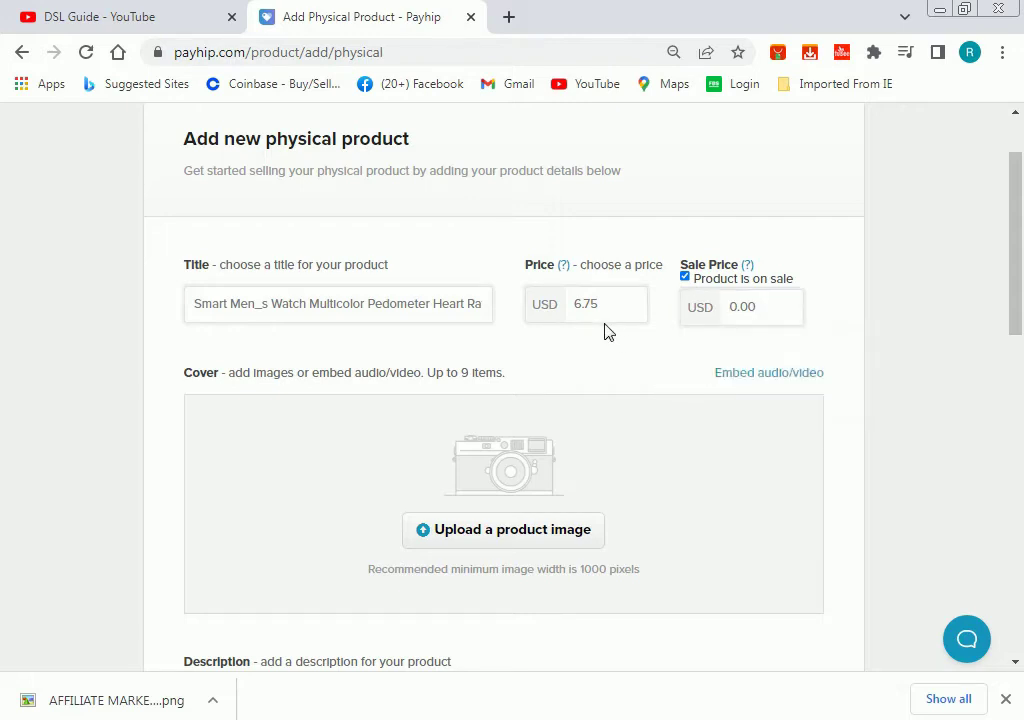
left_click(777, 307)
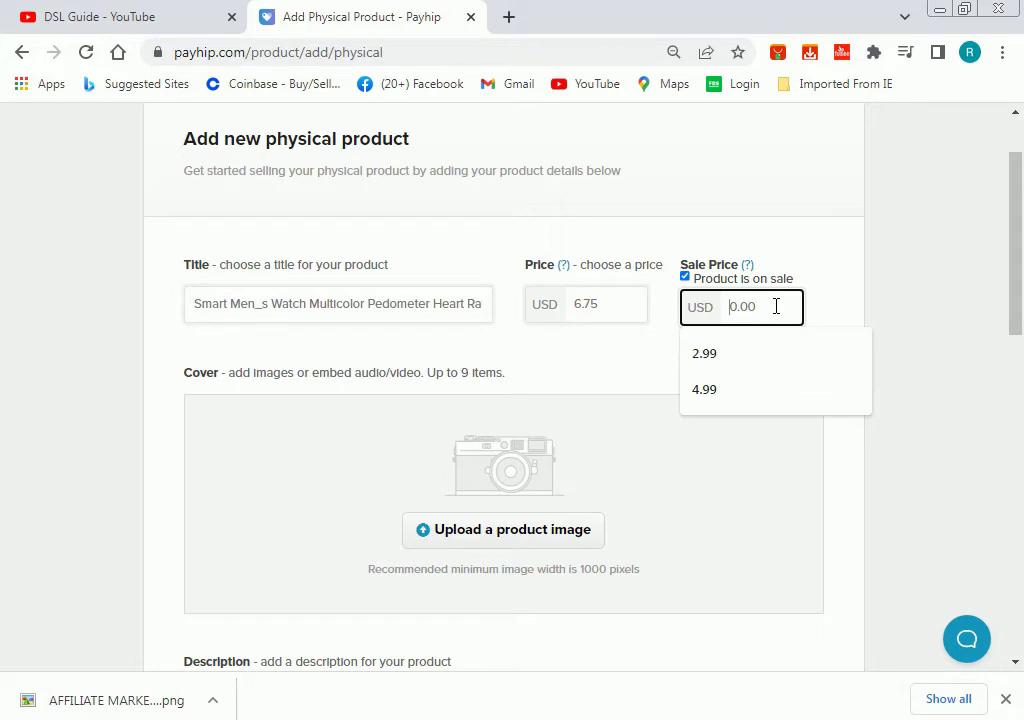
type("5")
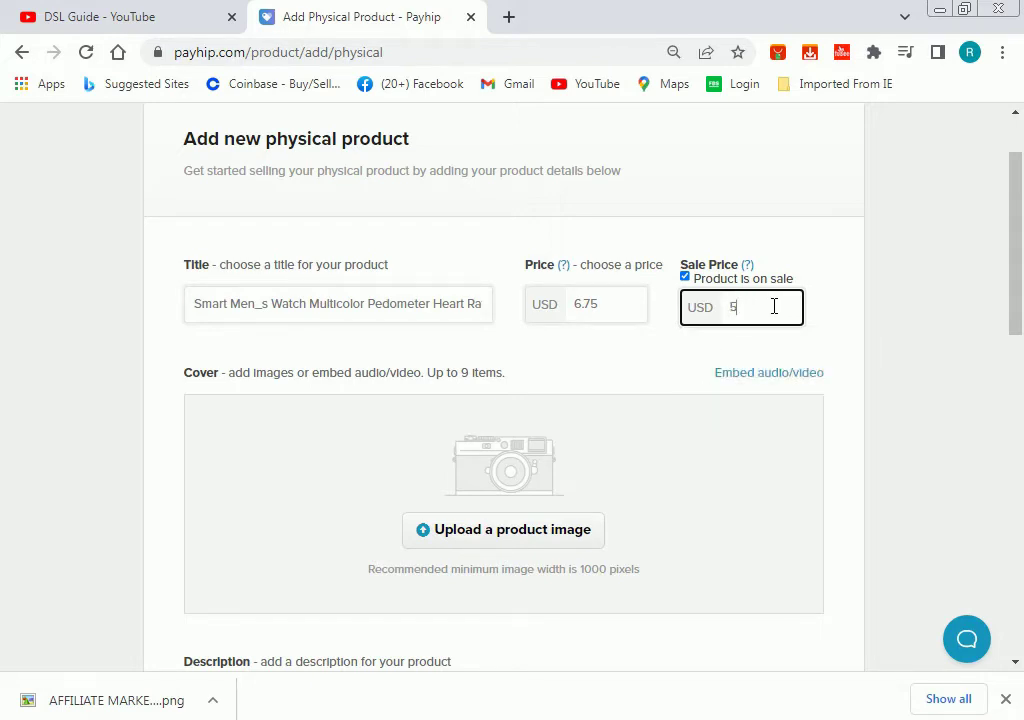
type(".75")
Upload the seven smart watch pictures as the product's cover images and look them over
scroll(668, 352, "down", 2)
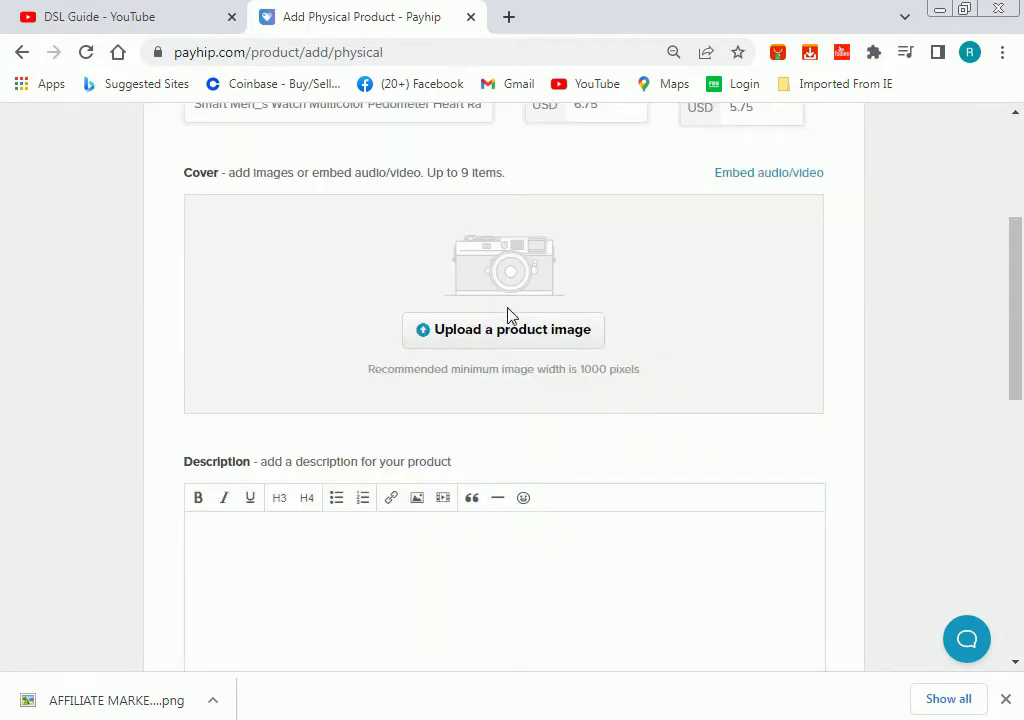
left_click(569, 334)
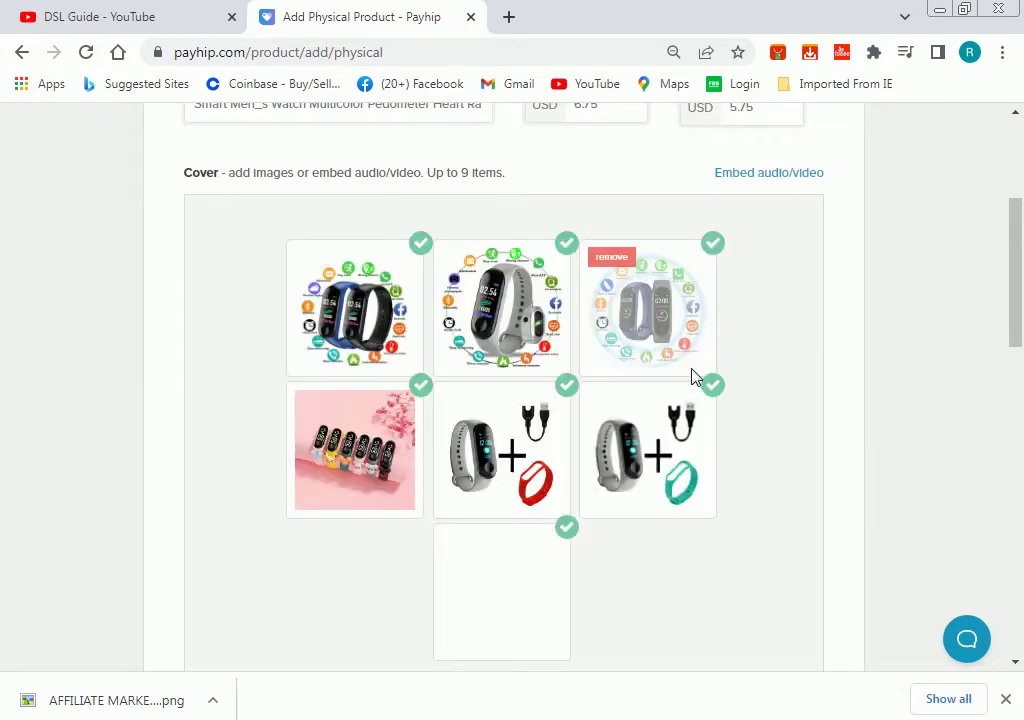
scroll(699, 358, "down", 2)
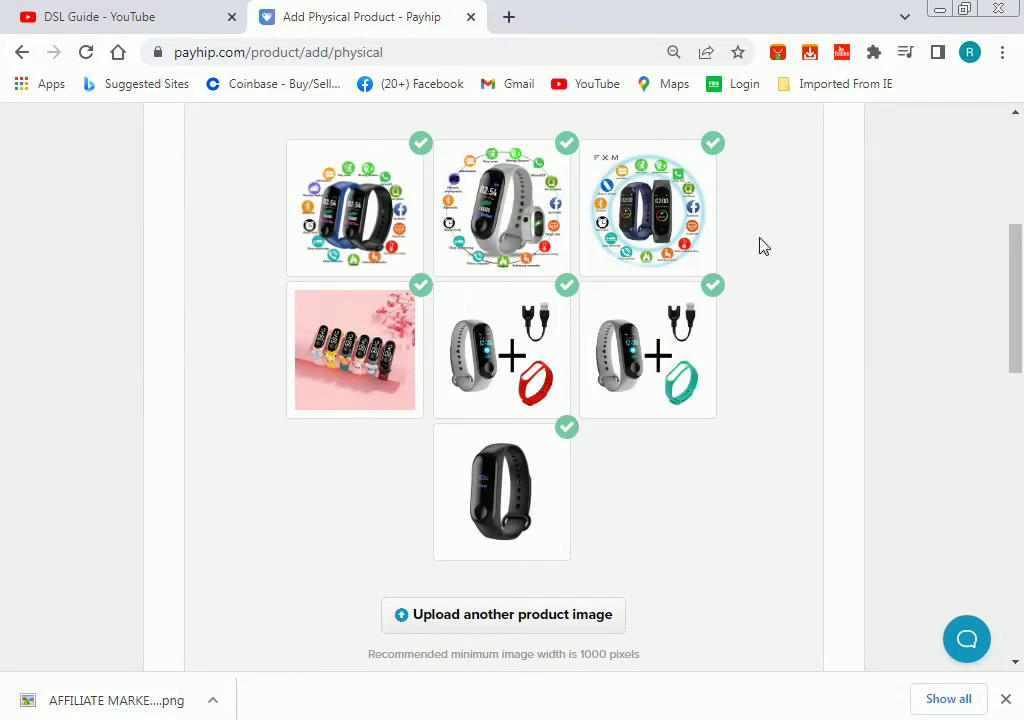
left_click_drag(409, 178, 417, 233)
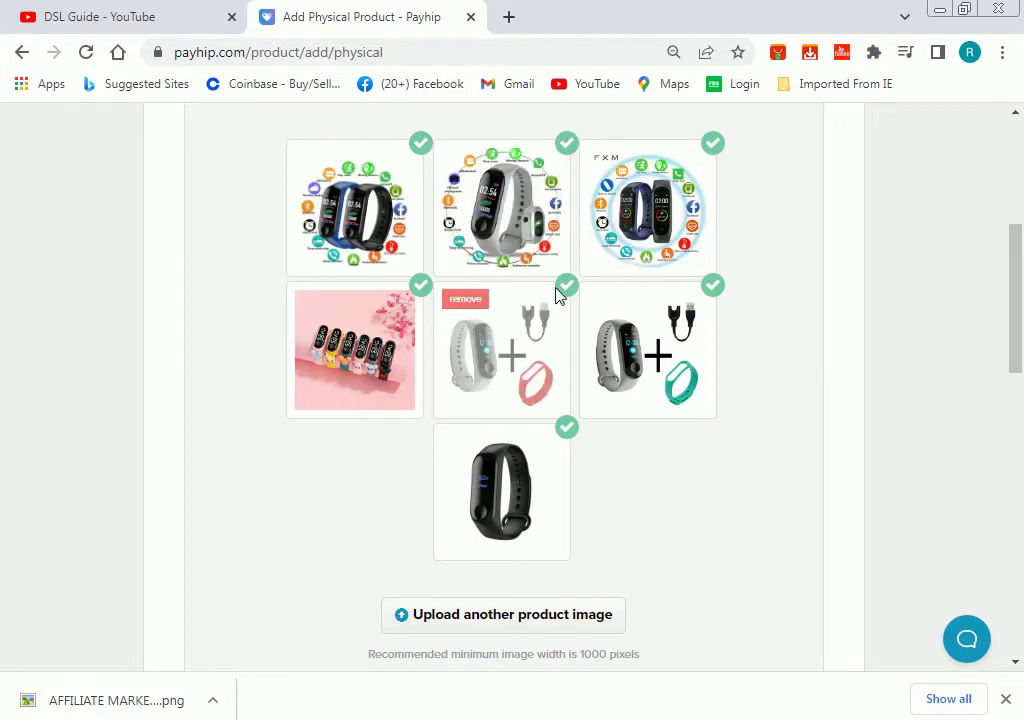
Enter "Smart Men_s Watch Multicolor Pedometer Heart Rate Blood Pressure Monitor Sports Casual Fashion Bracelet Wrist Watch" as the product description
scroll(556, 290, "down", 3)
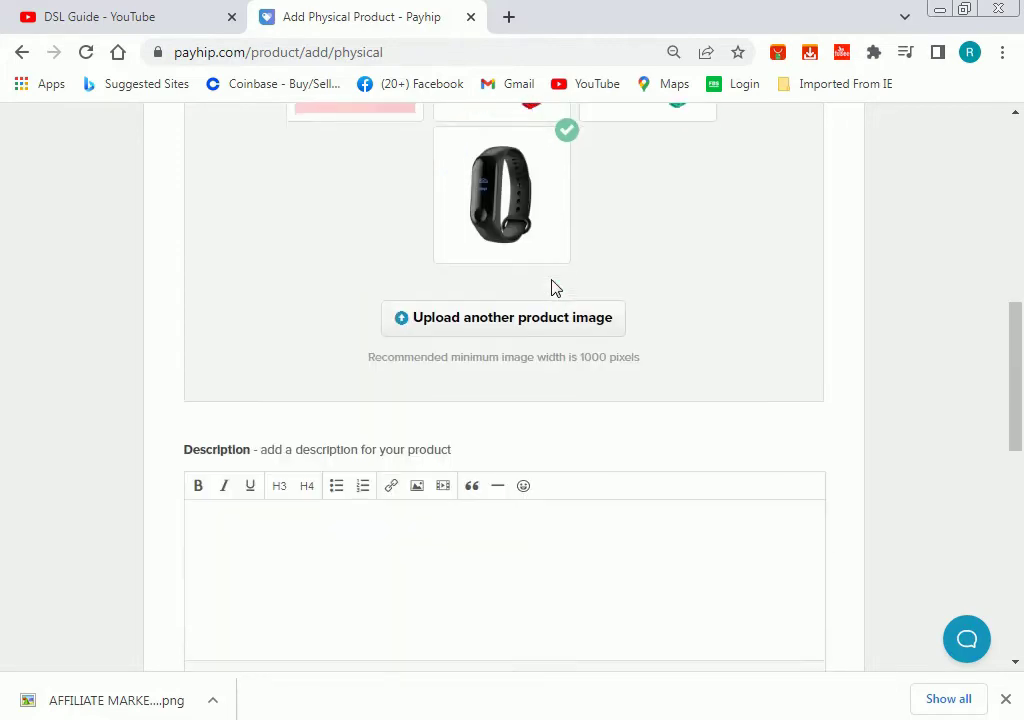
scroll(556, 290, "down", 4)
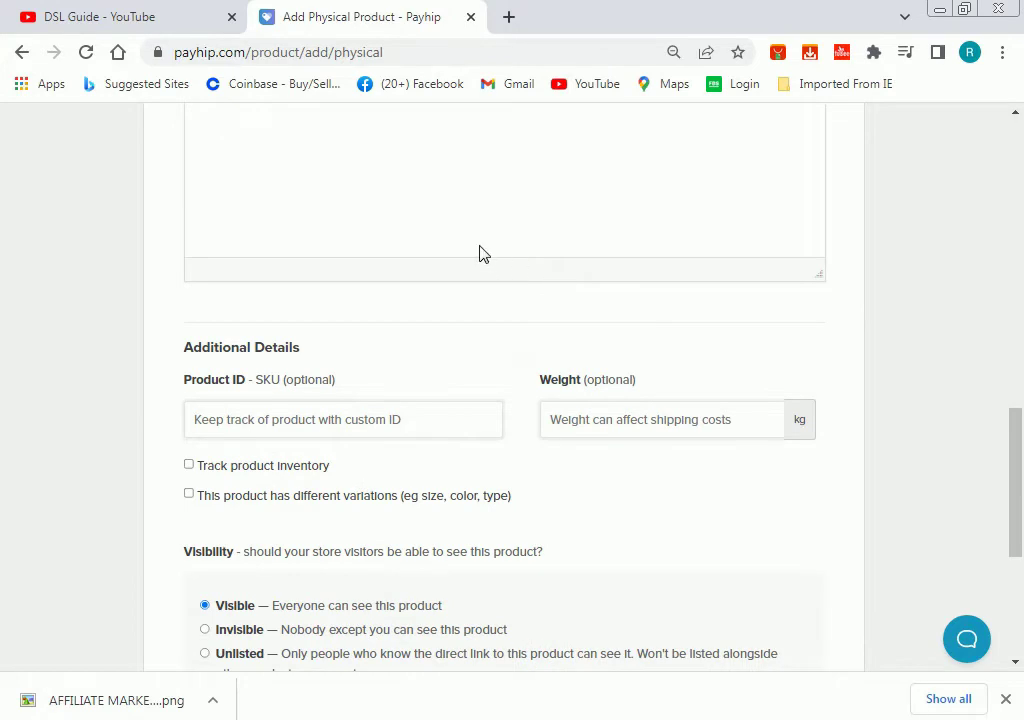
scroll(479, 254, "up", 2)
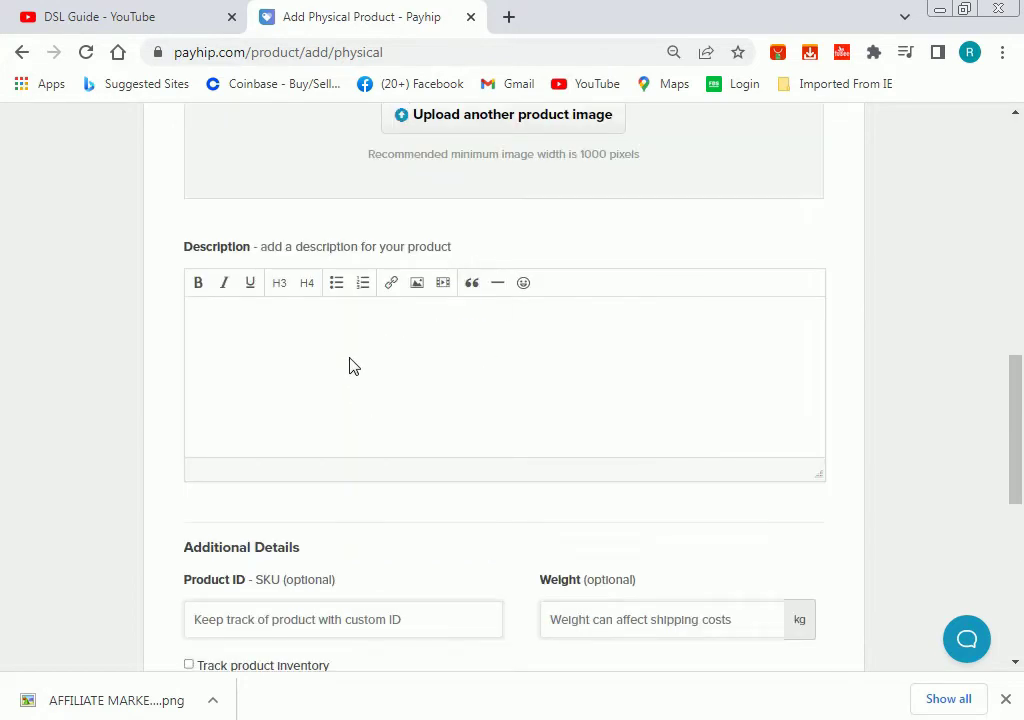
left_click(406, 395)
type("Smart Men_s Watch Multicolor Pedometer Heart Rate Blood Pressure Monitor Sports Casual Fashion Bracelet Wrist Watch")
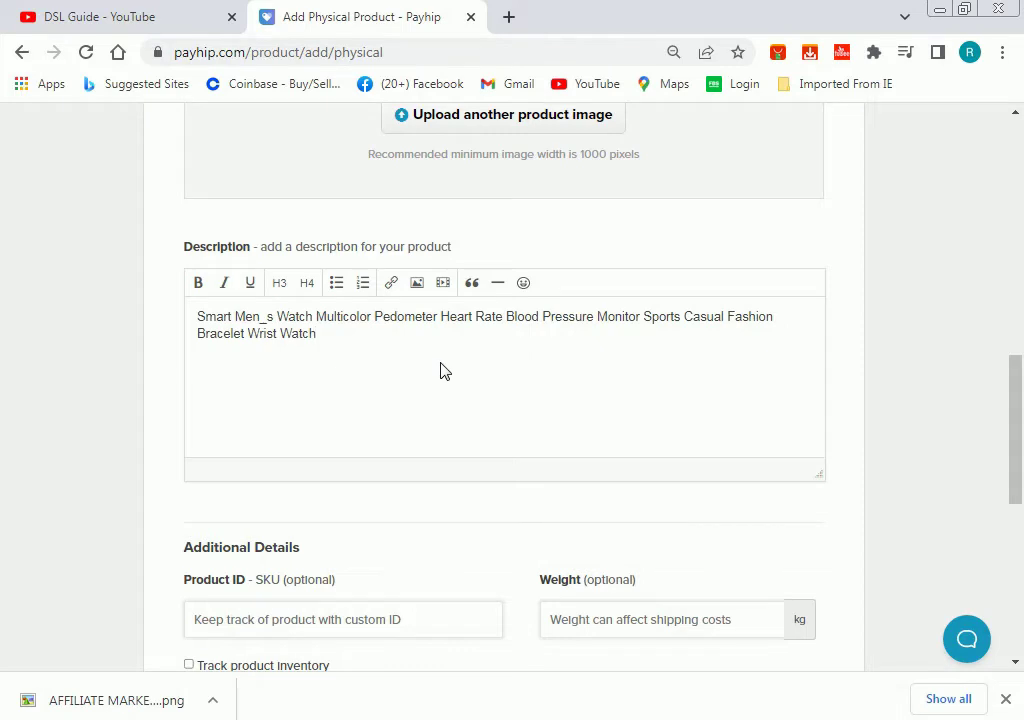
Enter Doo123 as the product ID (SKU) in the additional details, leaving the optional weight empty
scroll(445, 371, "down", 3)
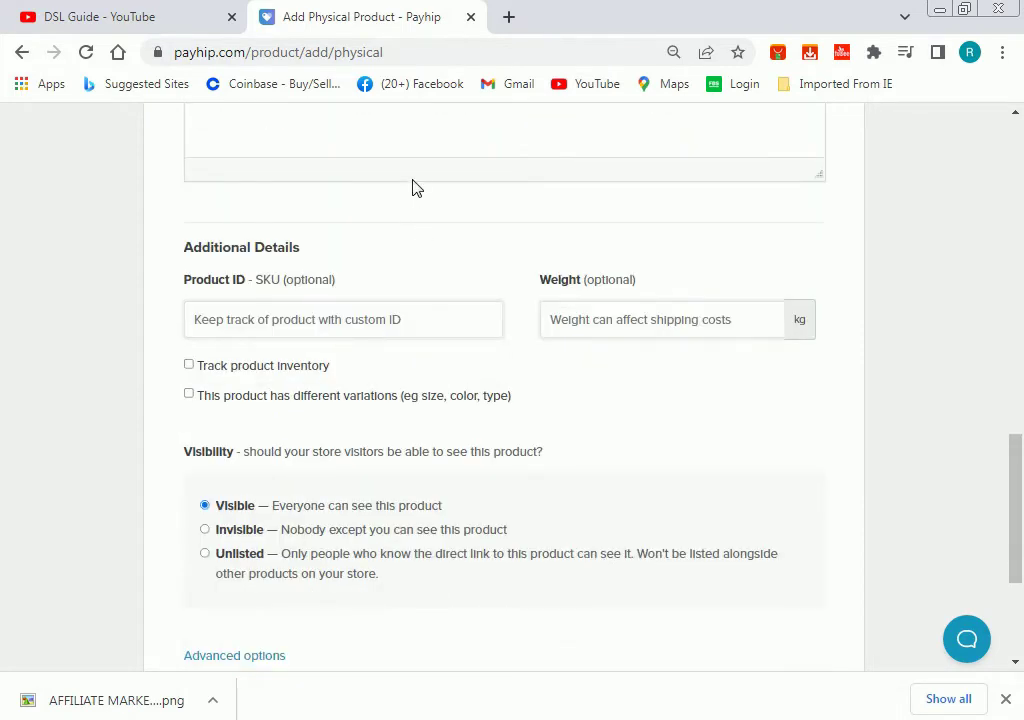
left_click(317, 322)
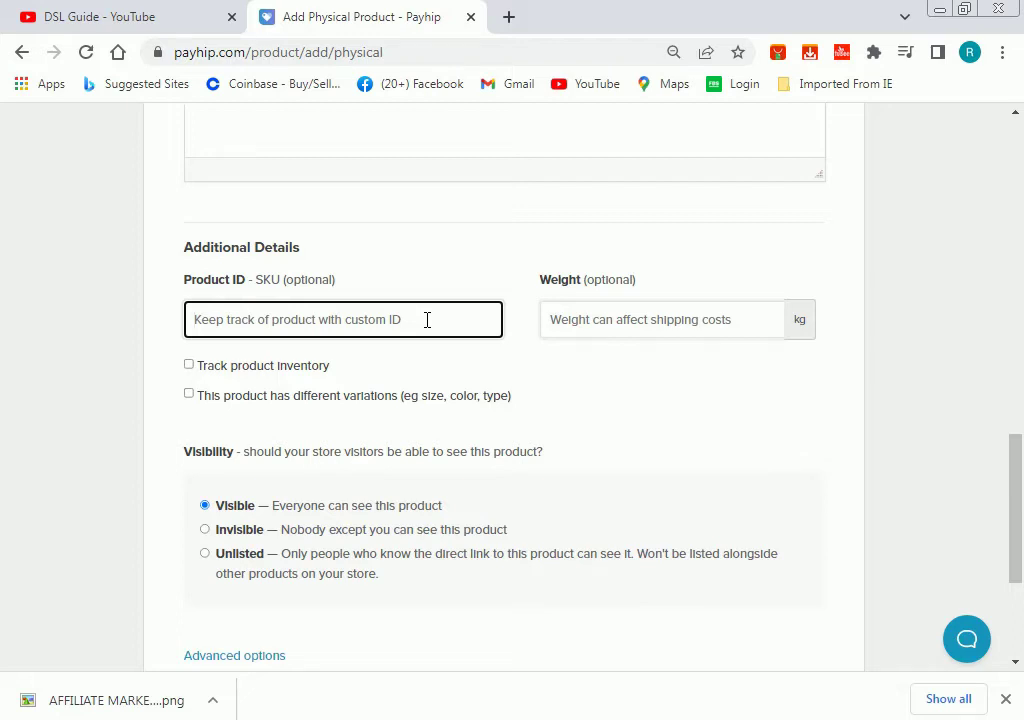
type("Doo123")
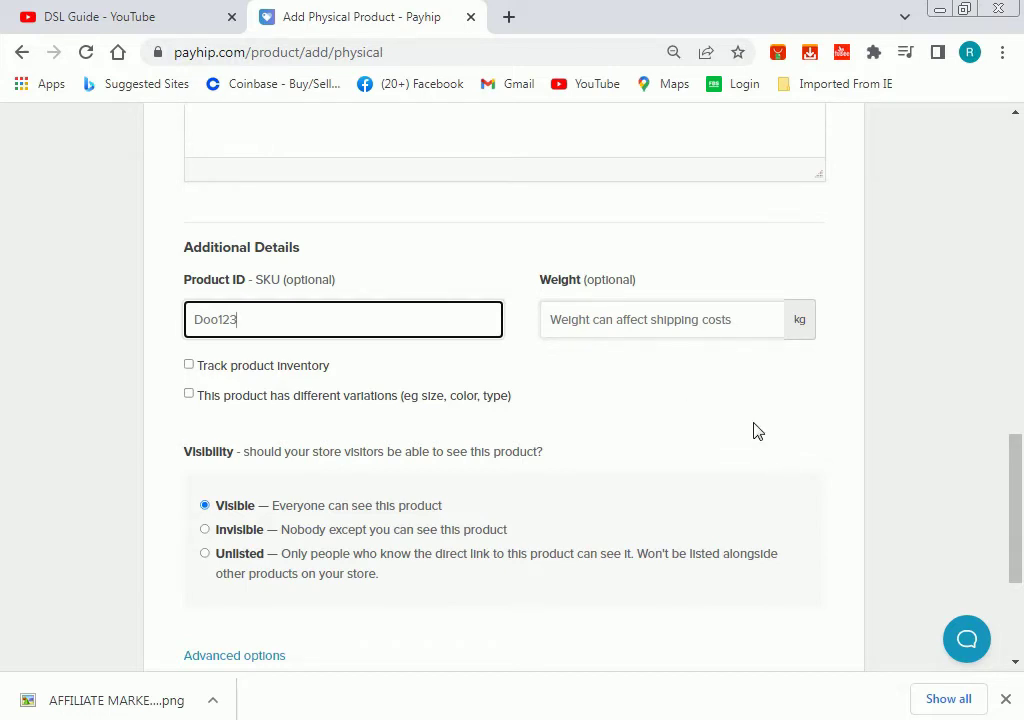
left_click(725, 348)
left_click(706, 322)
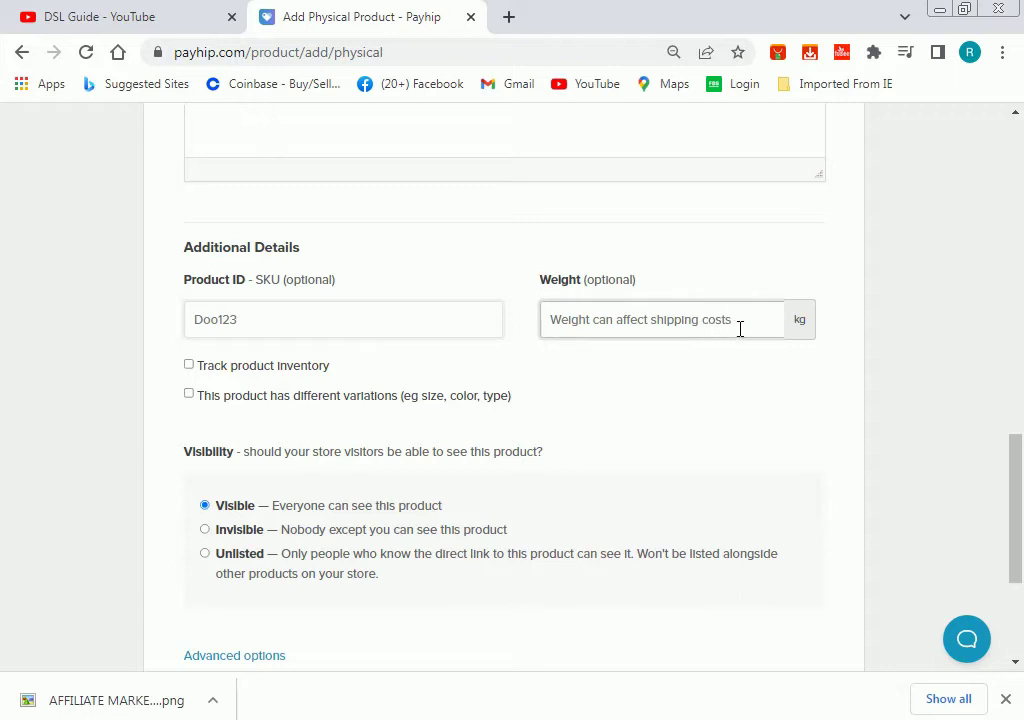
left_click(740, 328)
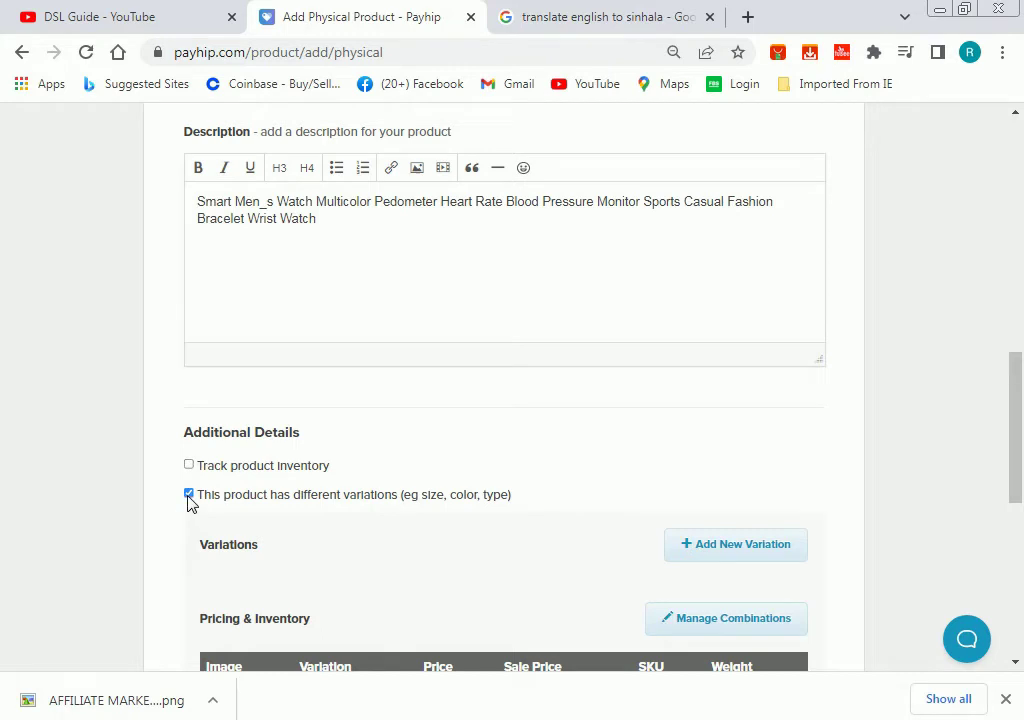
Turn off the different variations option and enable product inventory tracking with a quantity of 1000
left_click(189, 496)
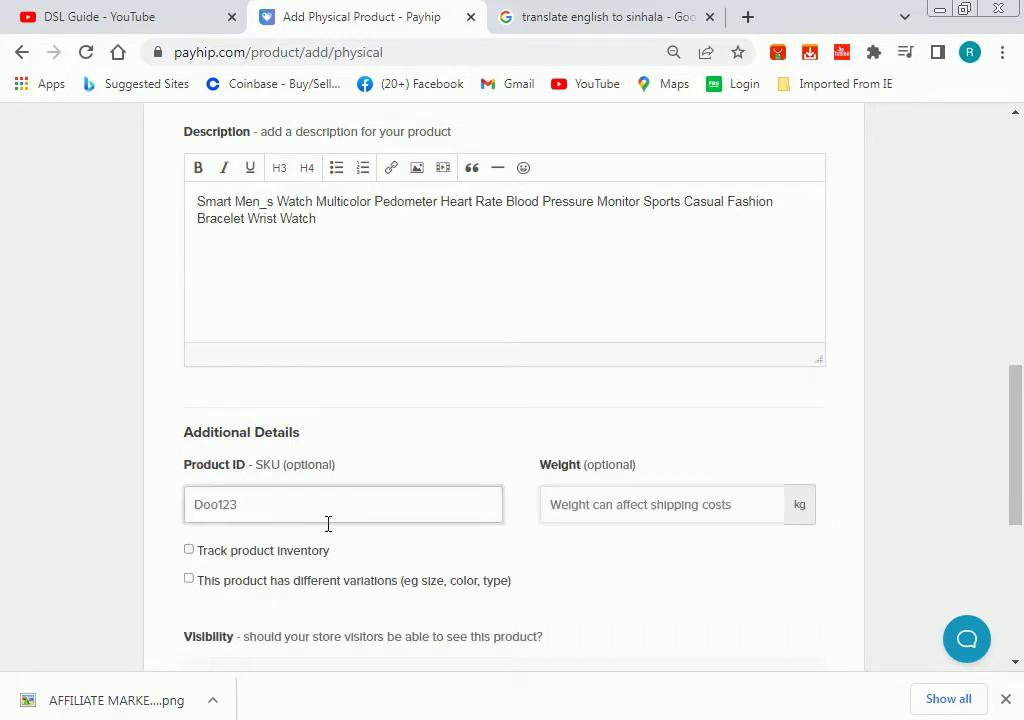
scroll(327, 523, "down", 2)
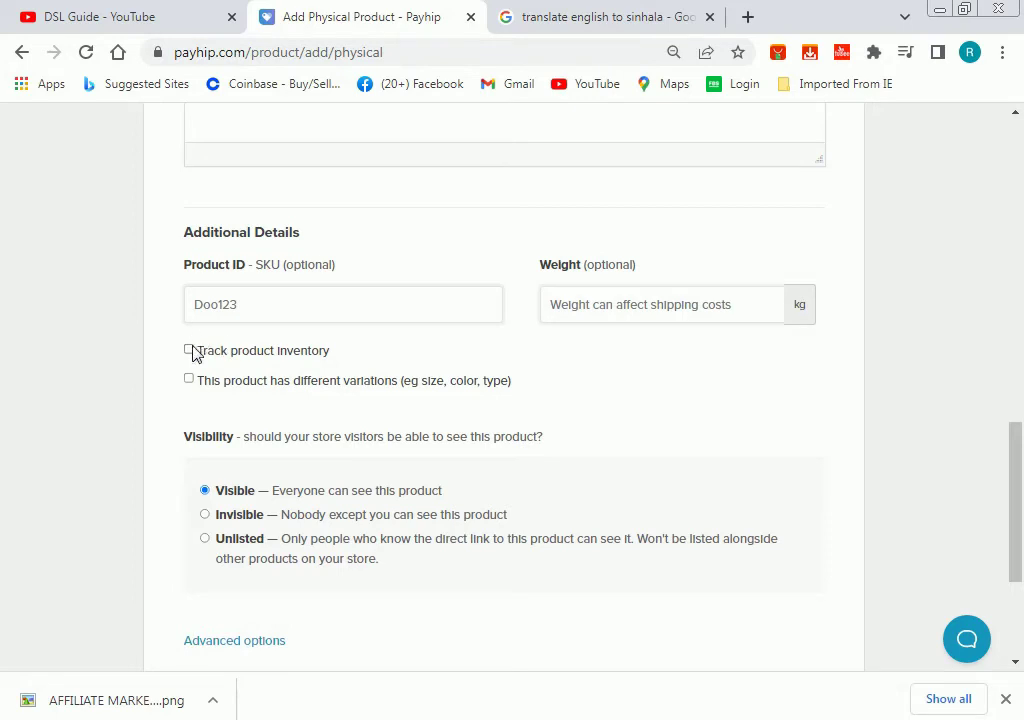
left_click(191, 350)
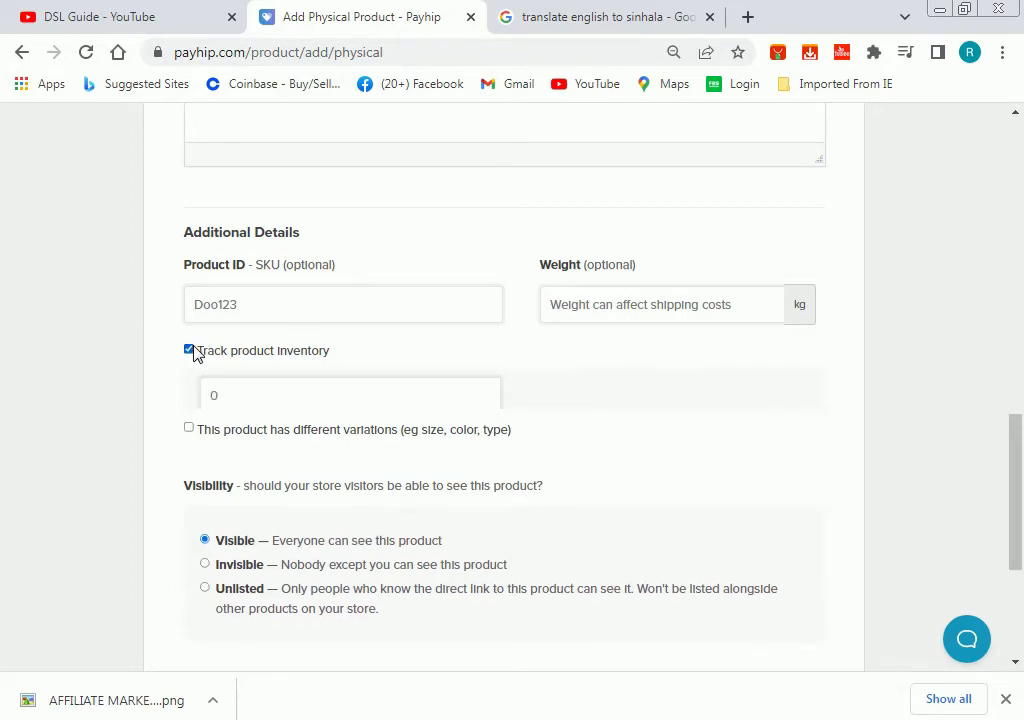
left_click(231, 408)
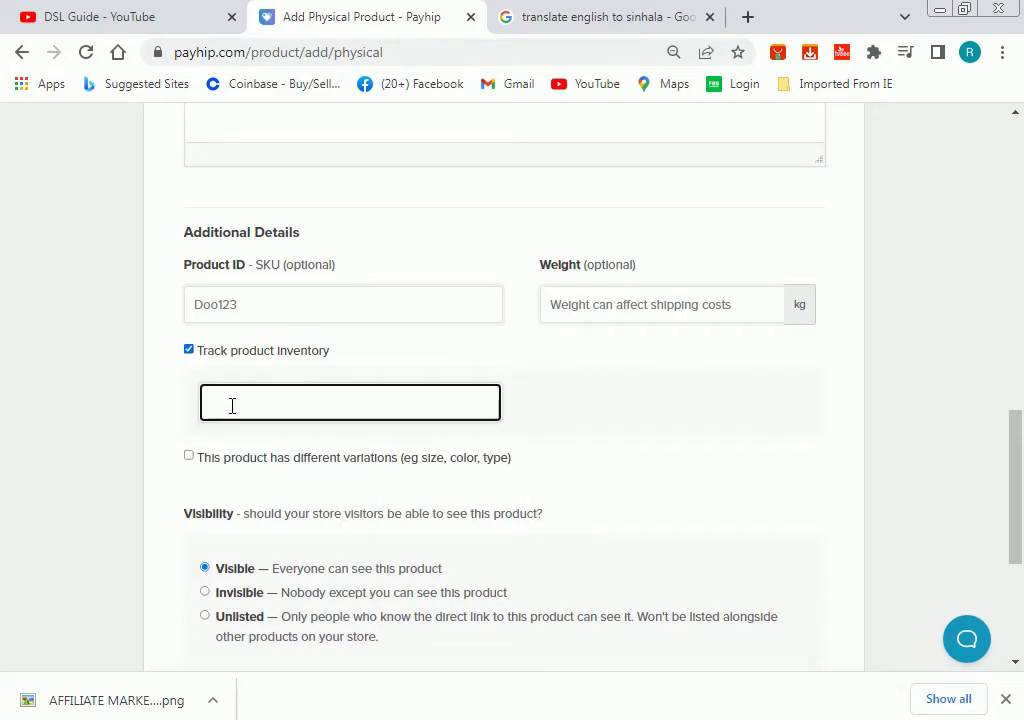
type("1000")
Enable different variations and add a product option named Black, displayed as a list, with the choice Medium
left_click(210, 470)
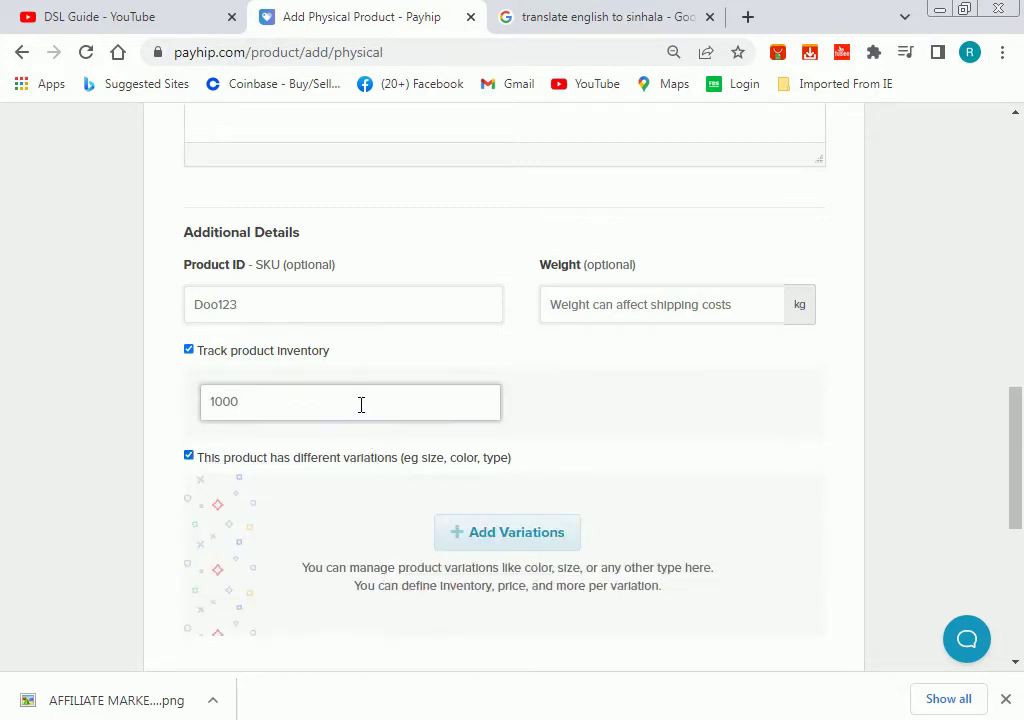
scroll(361, 404, "down", 2)
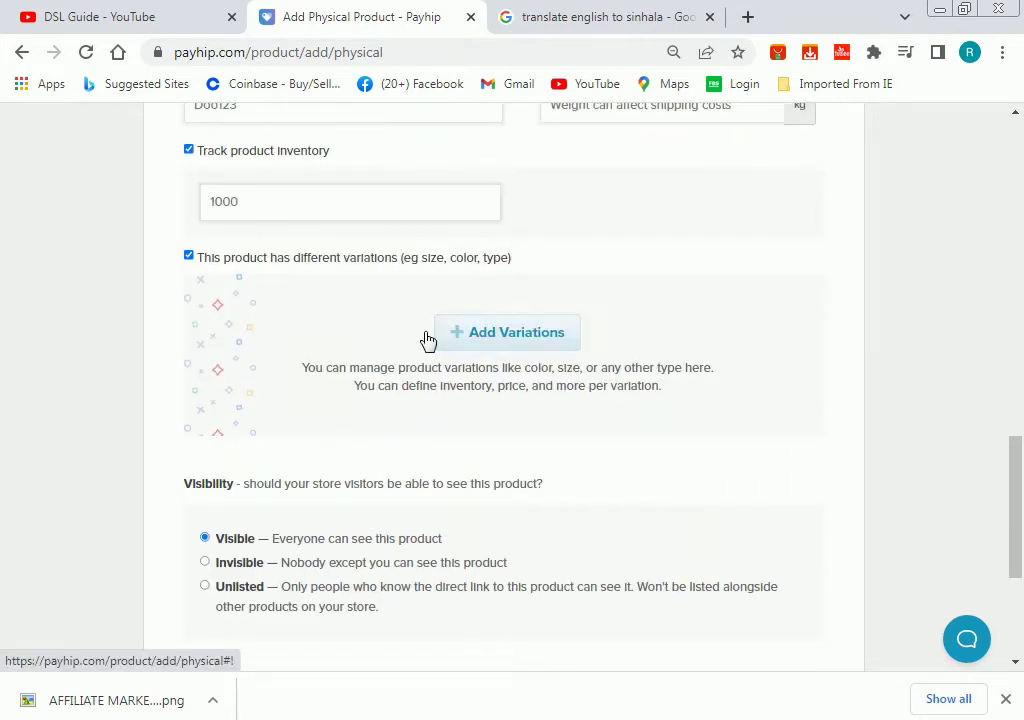
left_click(506, 334)
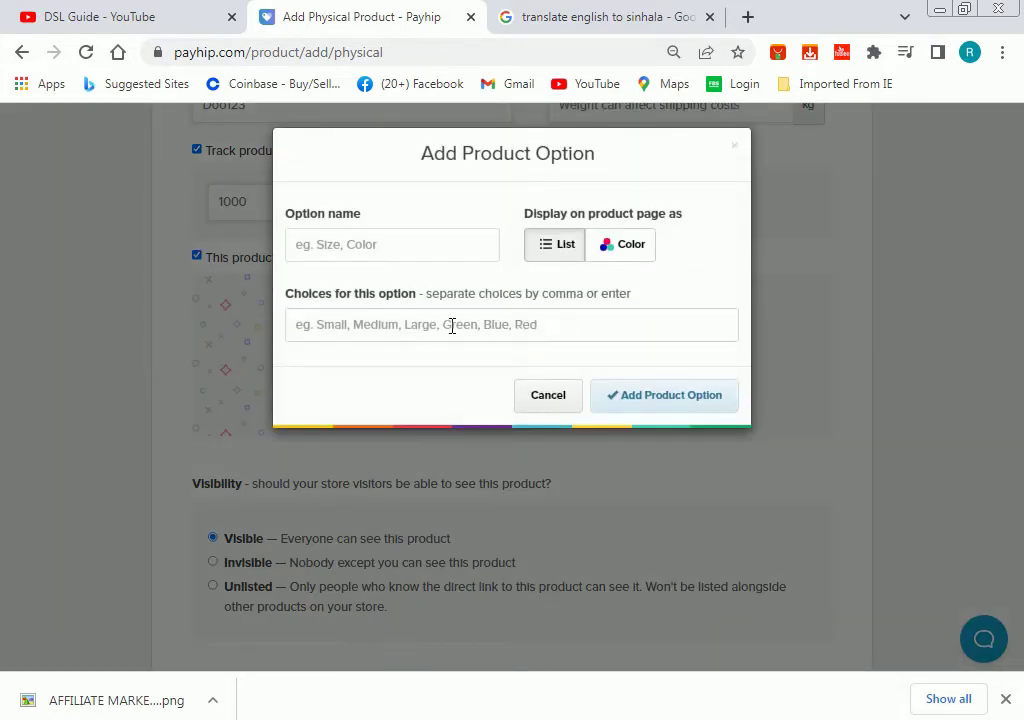
left_click(445, 249)
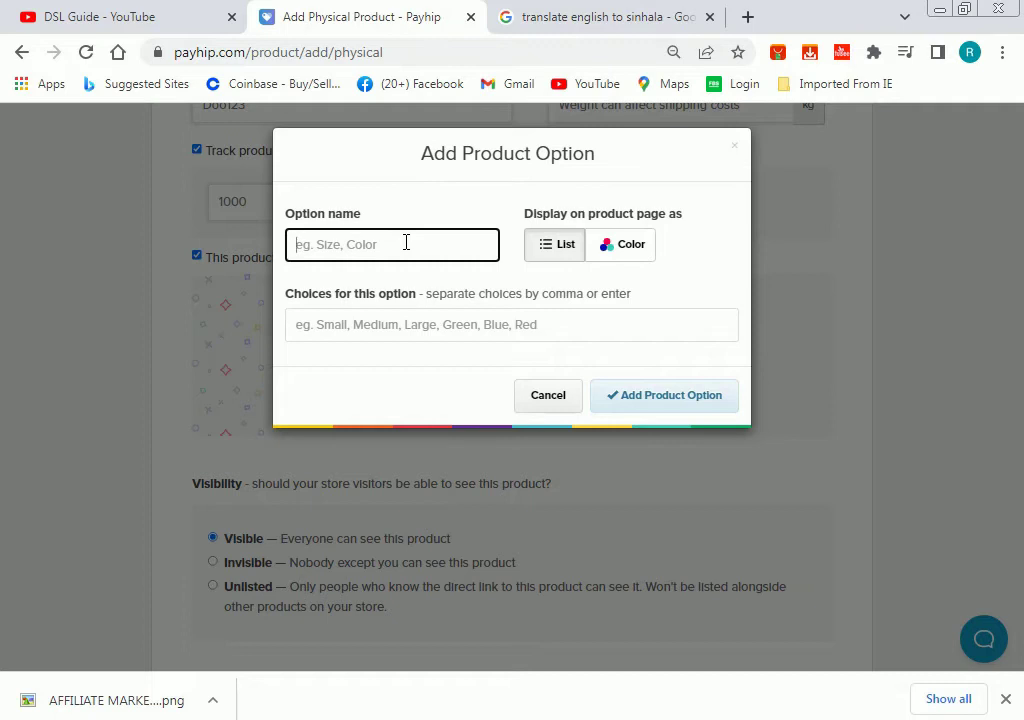
type("Black")
left_click(570, 246)
left_click(638, 240)
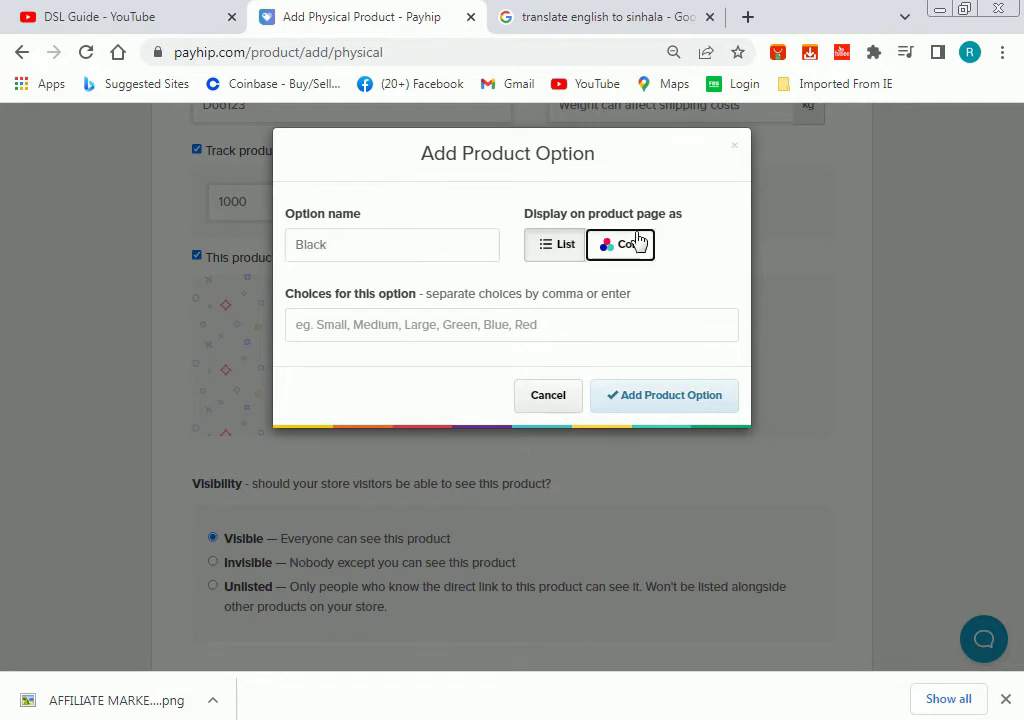
left_click(556, 252)
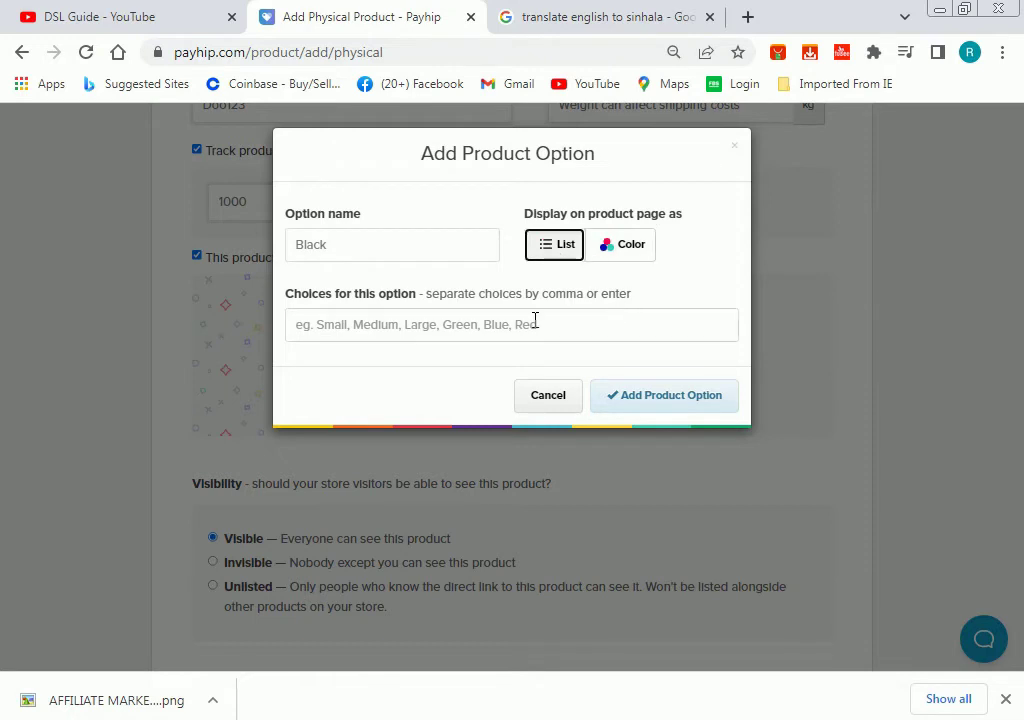
left_click(400, 339)
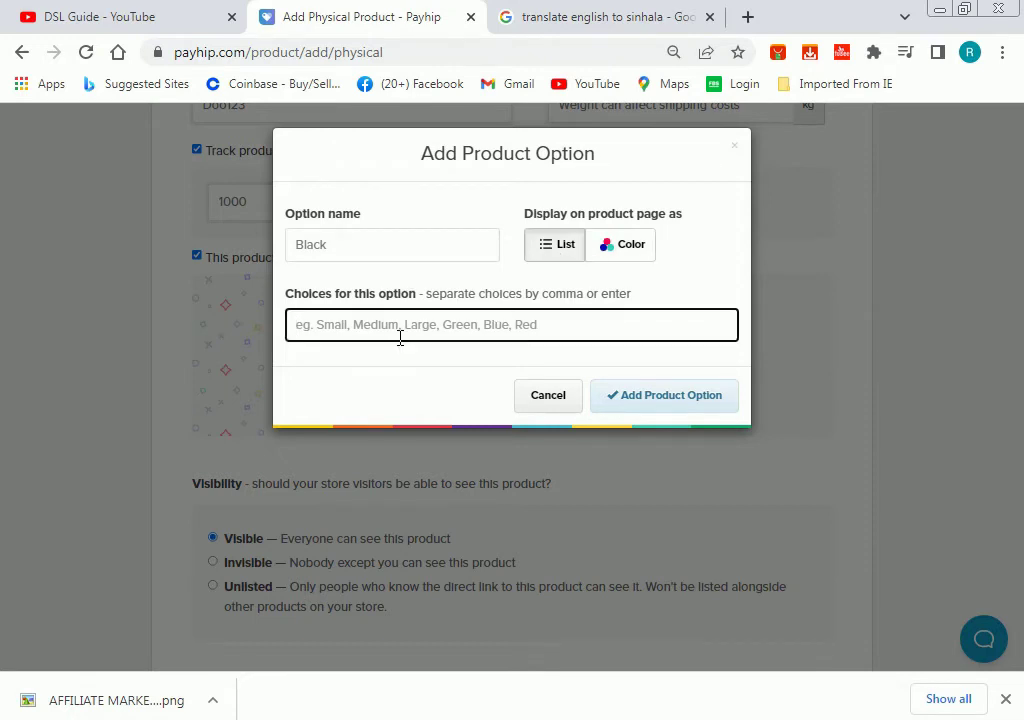
type("Medium")
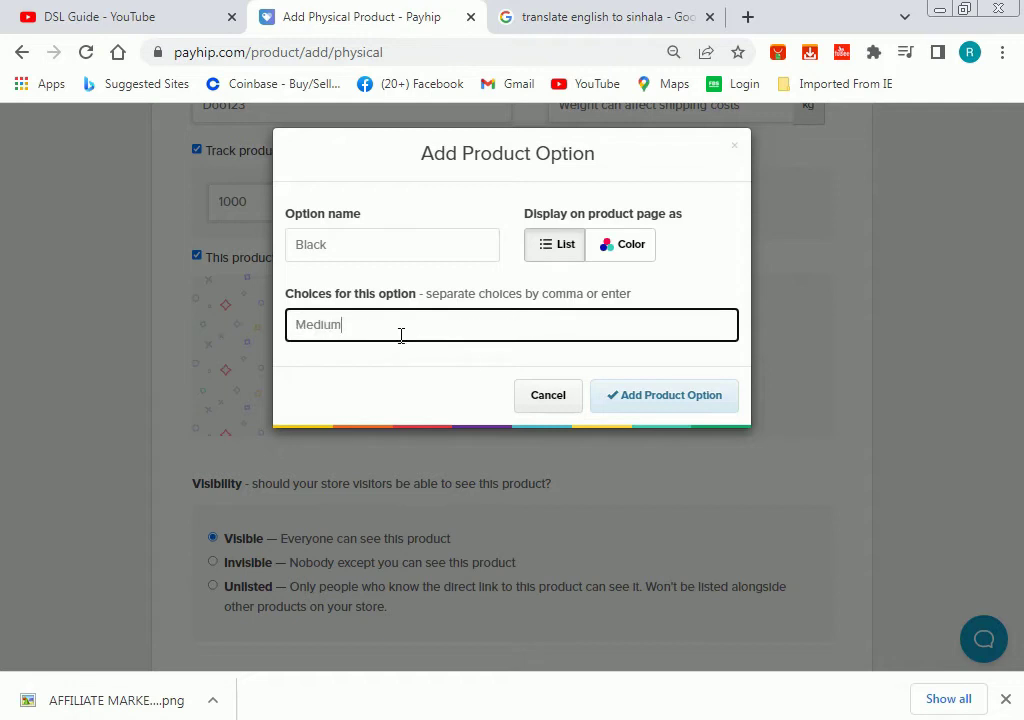
left_click(676, 402)
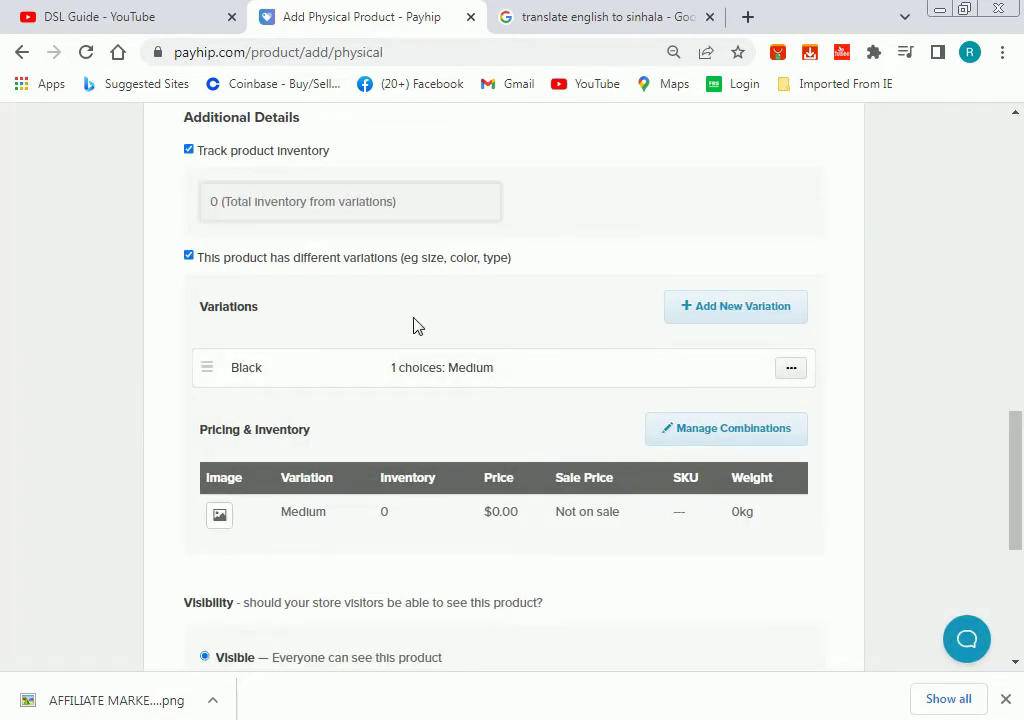
Assign the previously added picture of the two watches inside a light blue circle as the Medium variation's image
scroll(505, 366, "down", 1)
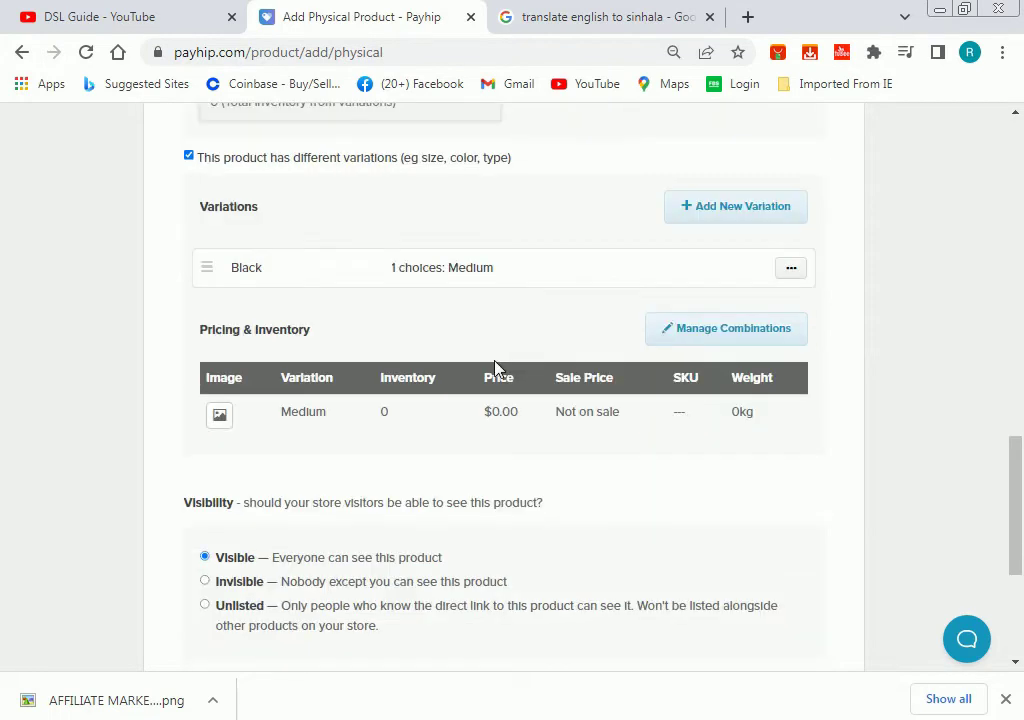
left_click(692, 336)
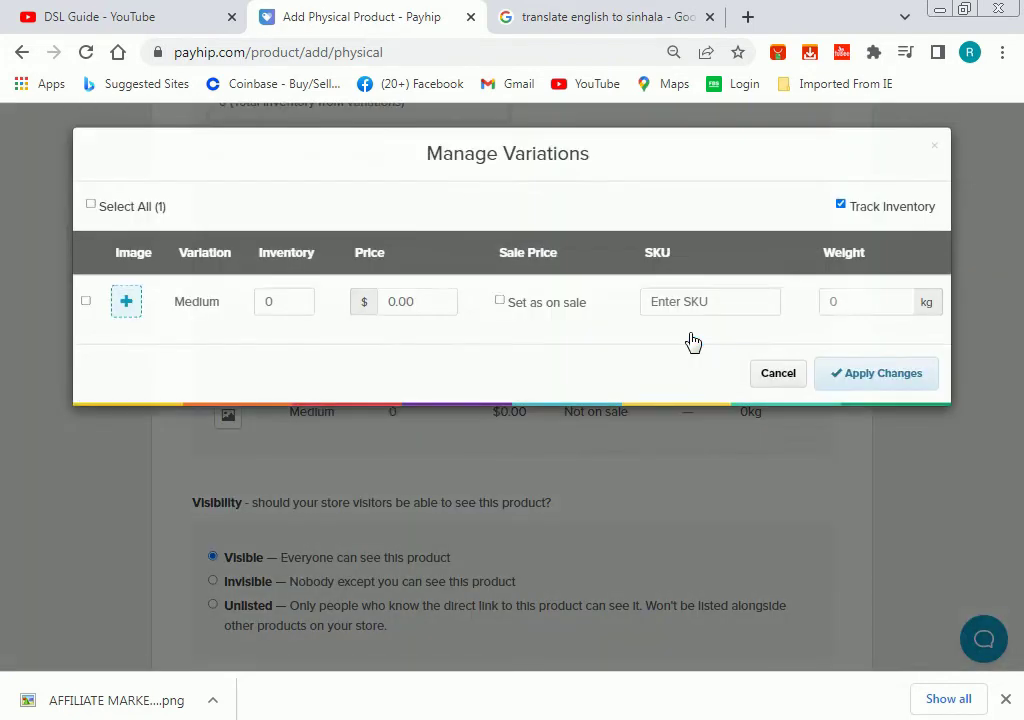
left_click(127, 301)
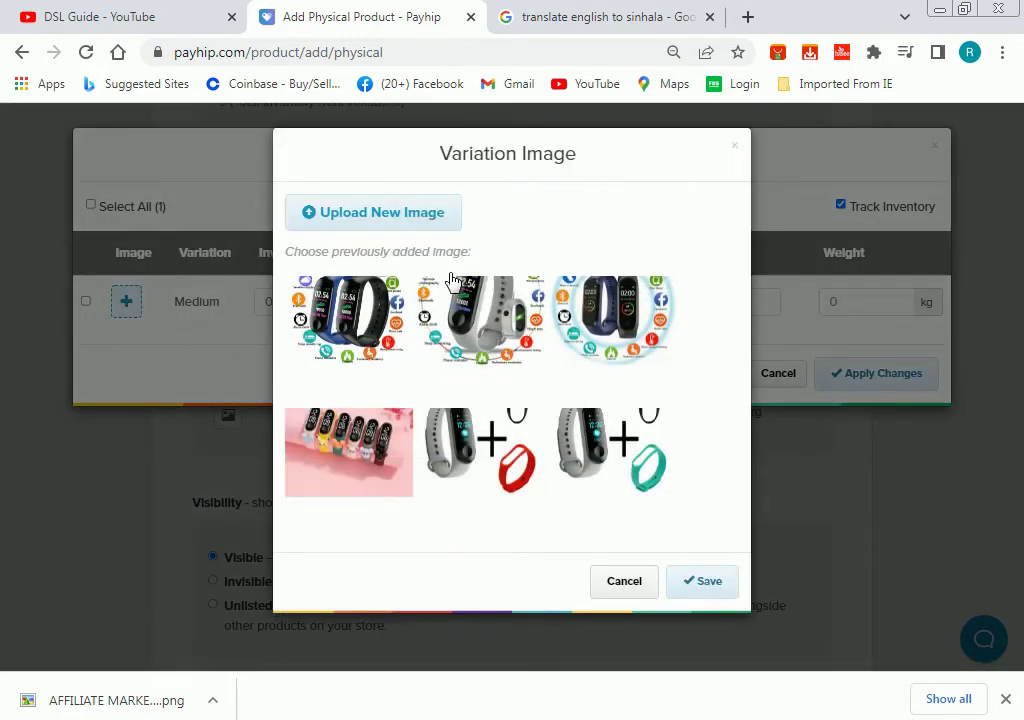
left_click(615, 337)
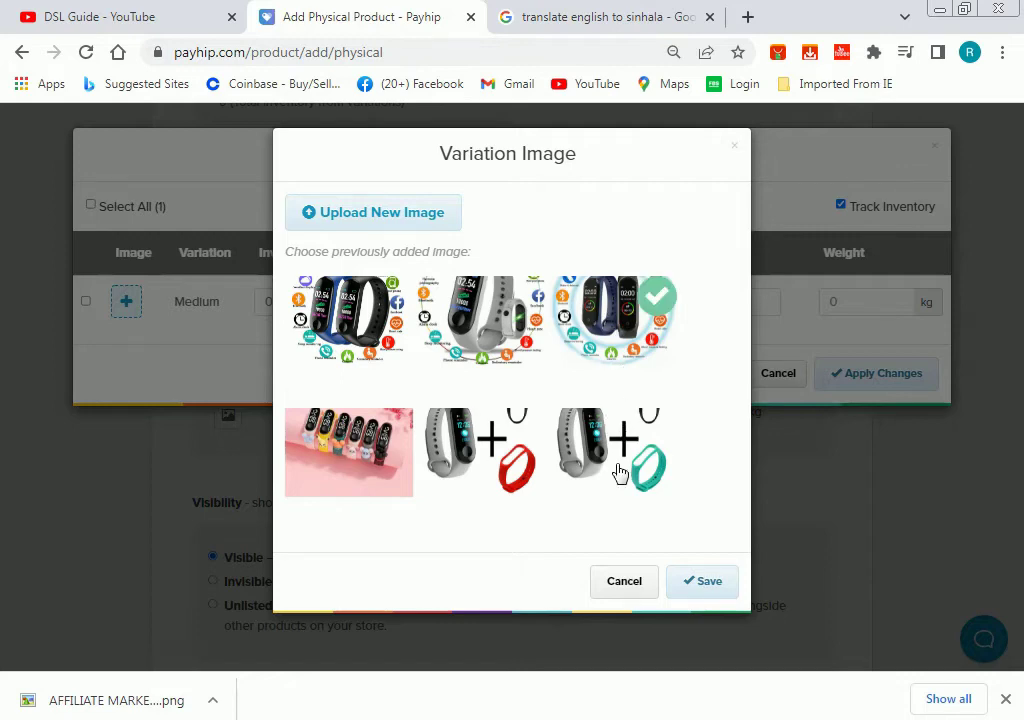
left_click(684, 583)
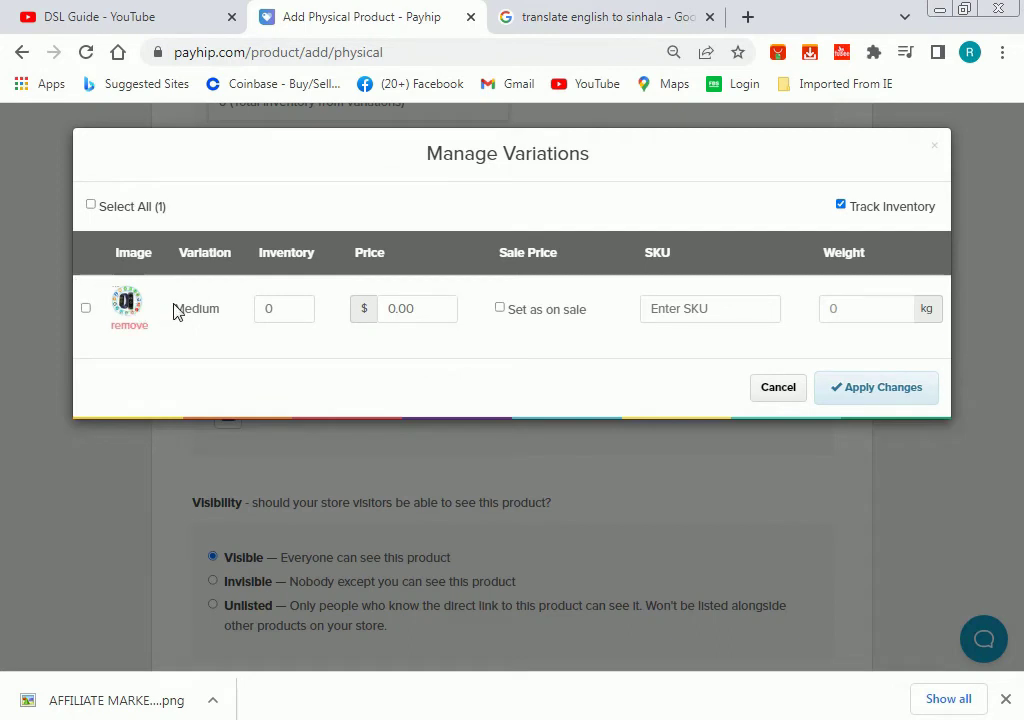
Set the Medium variation's inventory to 50 and its price to $6.75
left_click(303, 300)
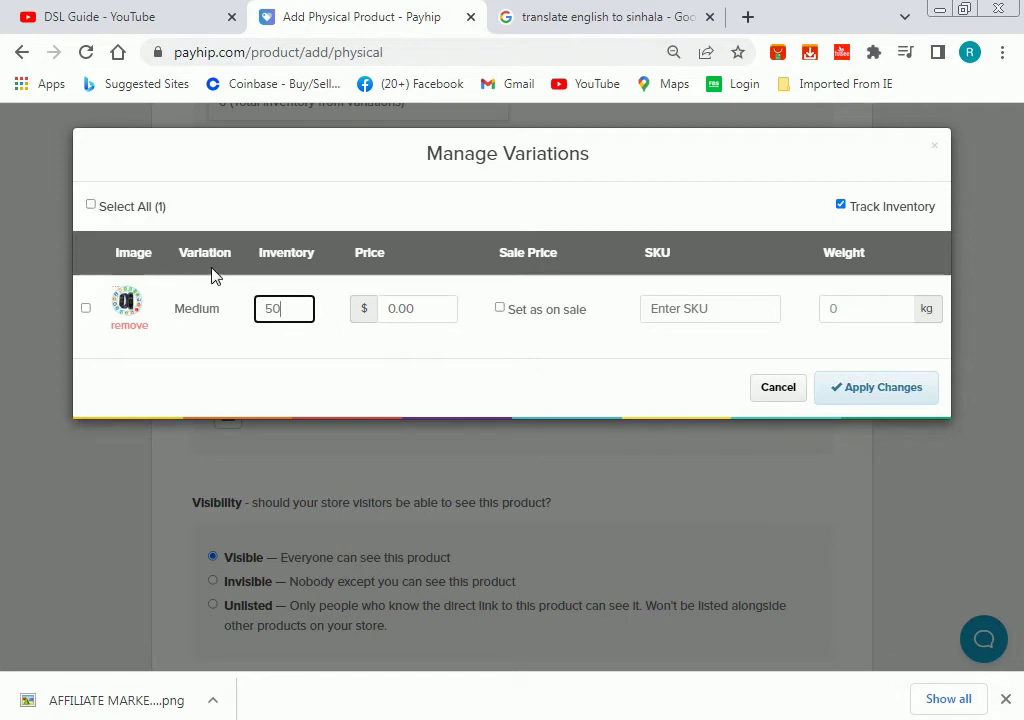
left_click(421, 312)
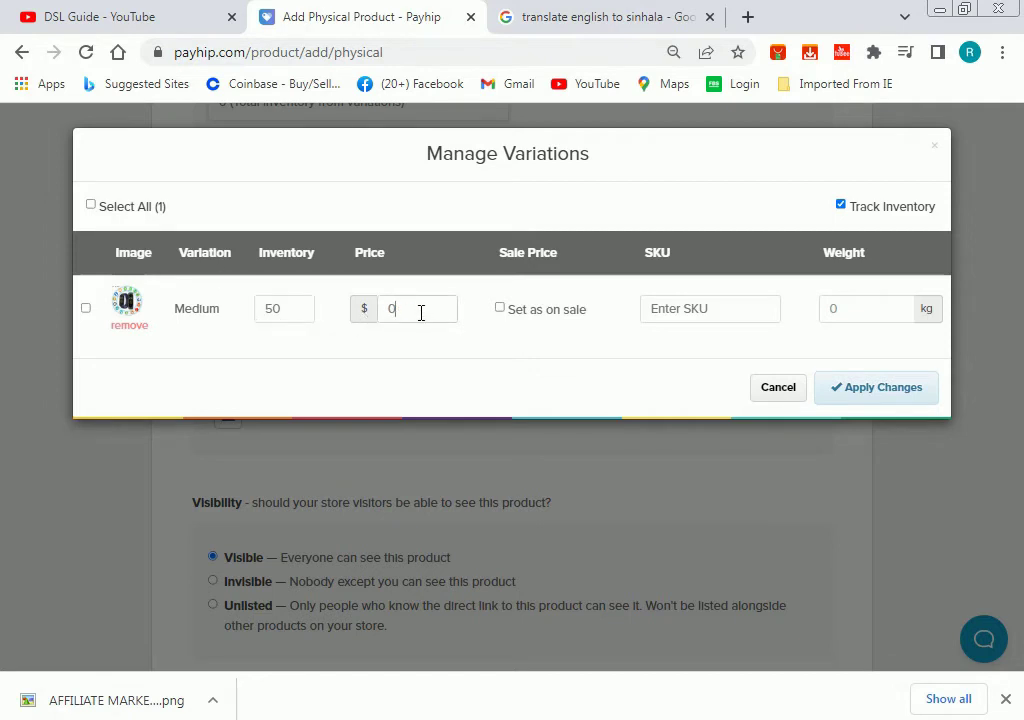
key("BackSpace")
key("Tab")
key("space")
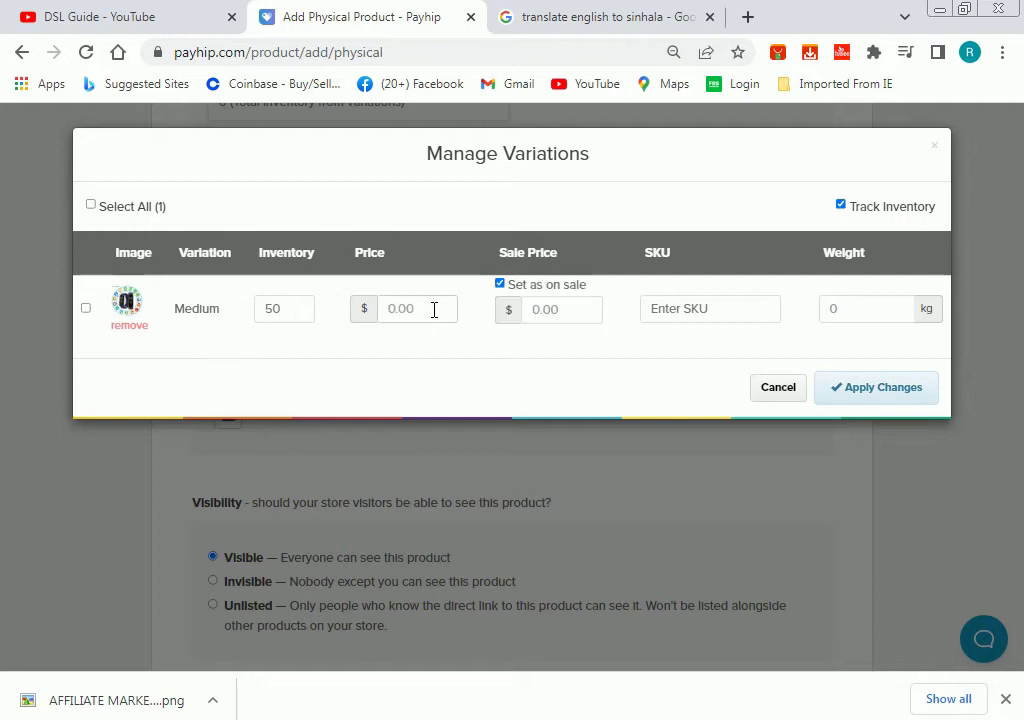
left_click(500, 284)
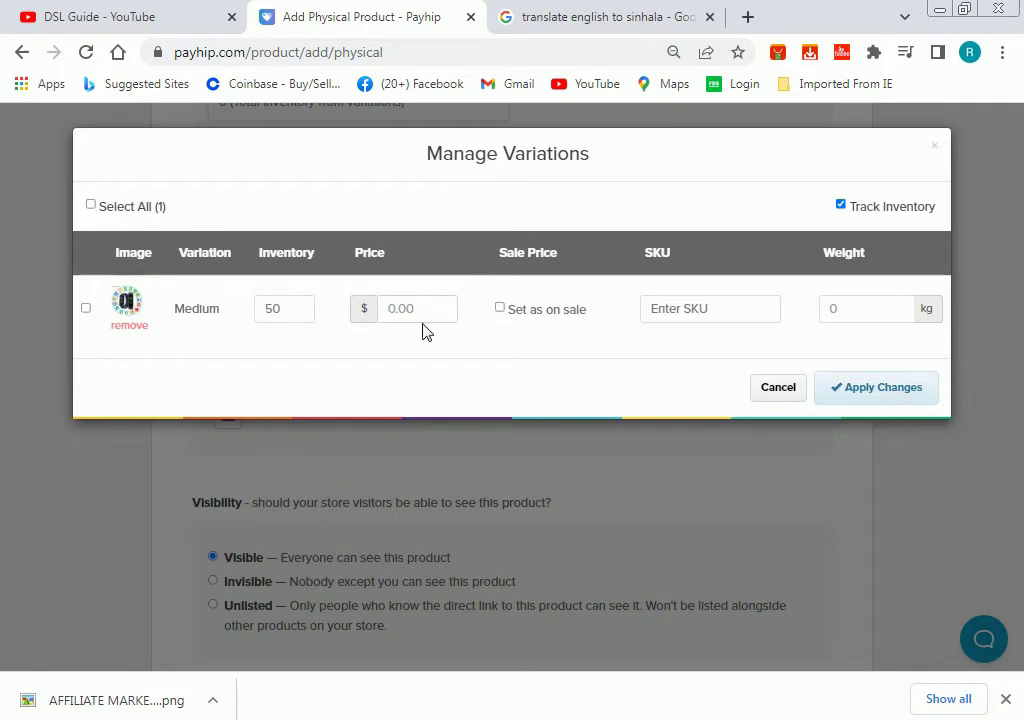
left_click(424, 331)
type("6.75")
Set the Medium variation on sale at $5.75 with SKU D00121, leave its weight empty and apply the changes
left_click(503, 309)
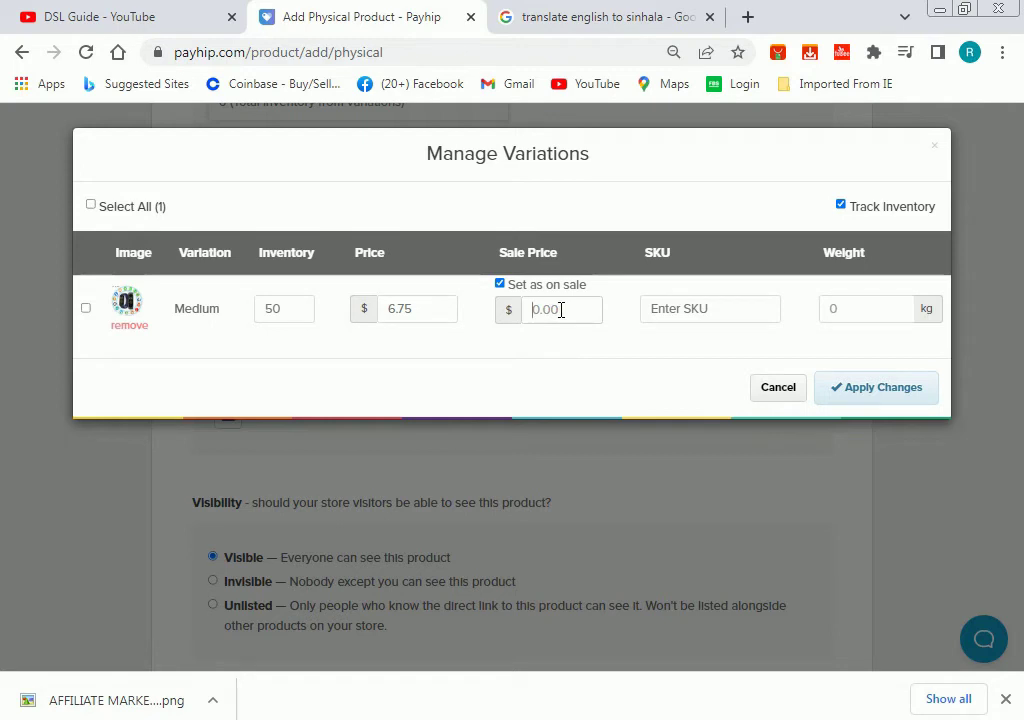
type("5.75")
left_click(660, 318)
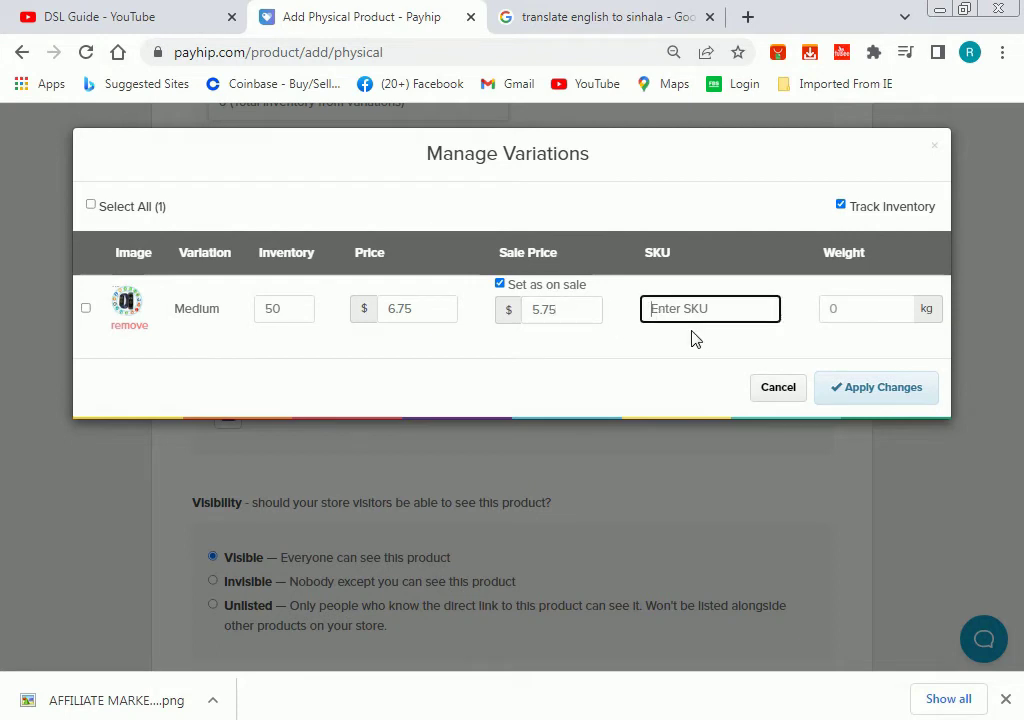
type("D00121")
left_click(889, 302)
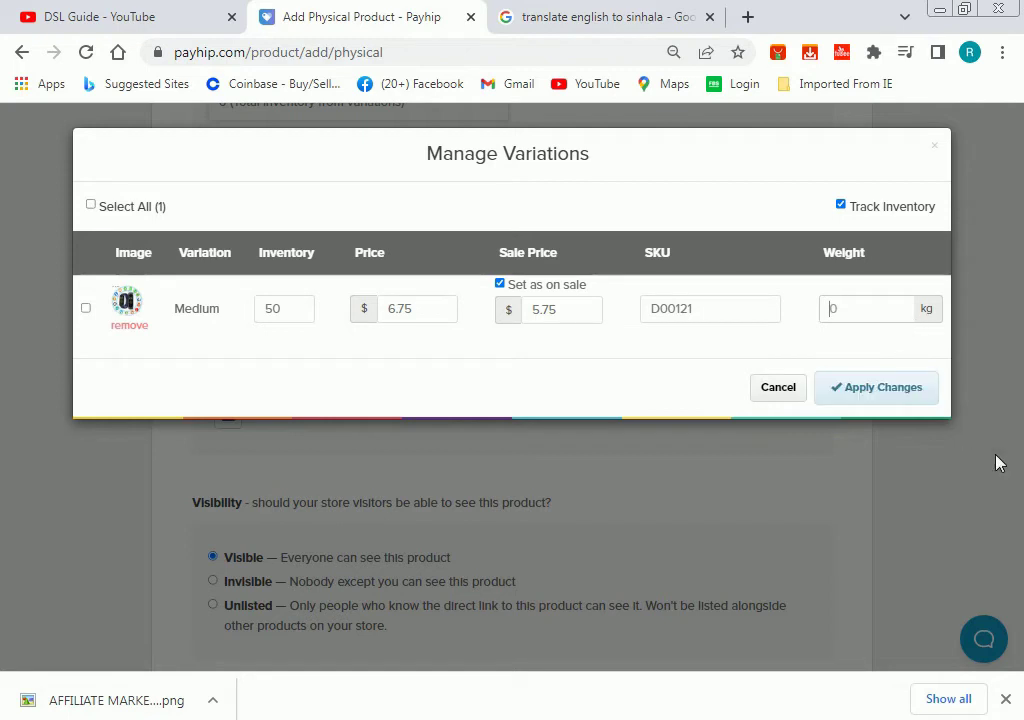
left_click(897, 399)
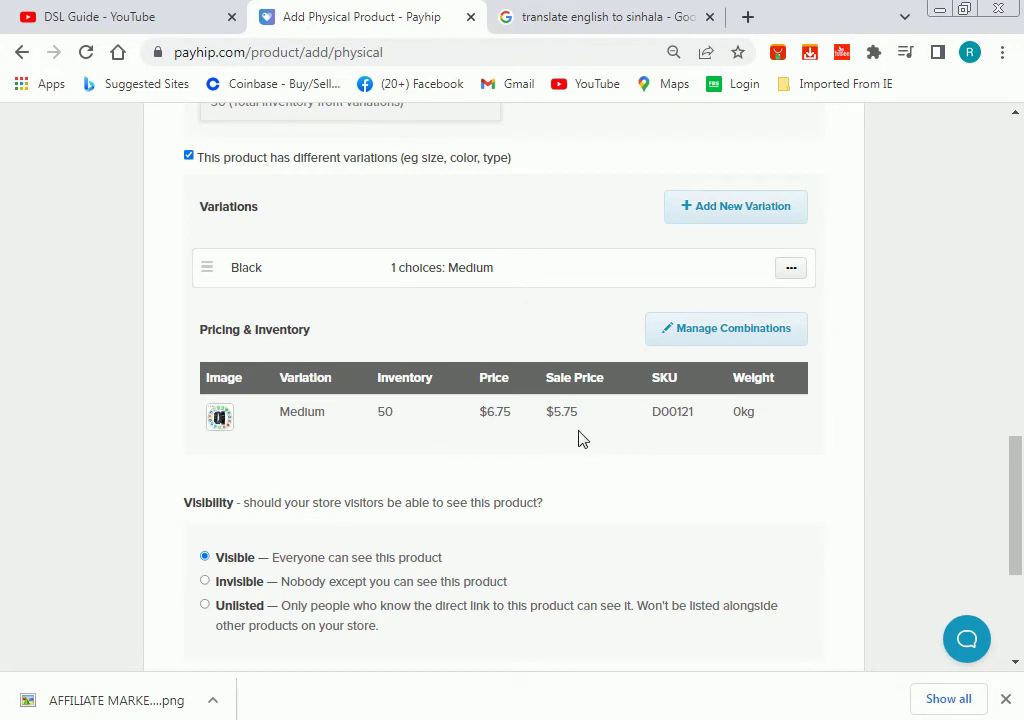
Keep the product's visibility as Visible and add the product to the store
scroll(491, 370, "down", 1)
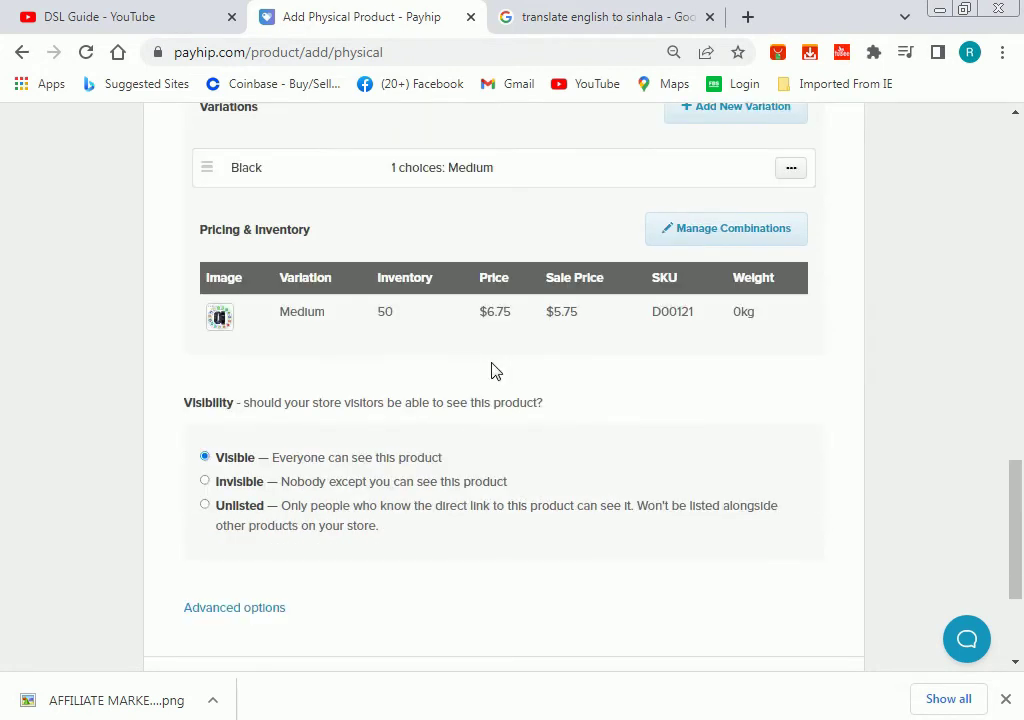
scroll(491, 369, "down", 1)
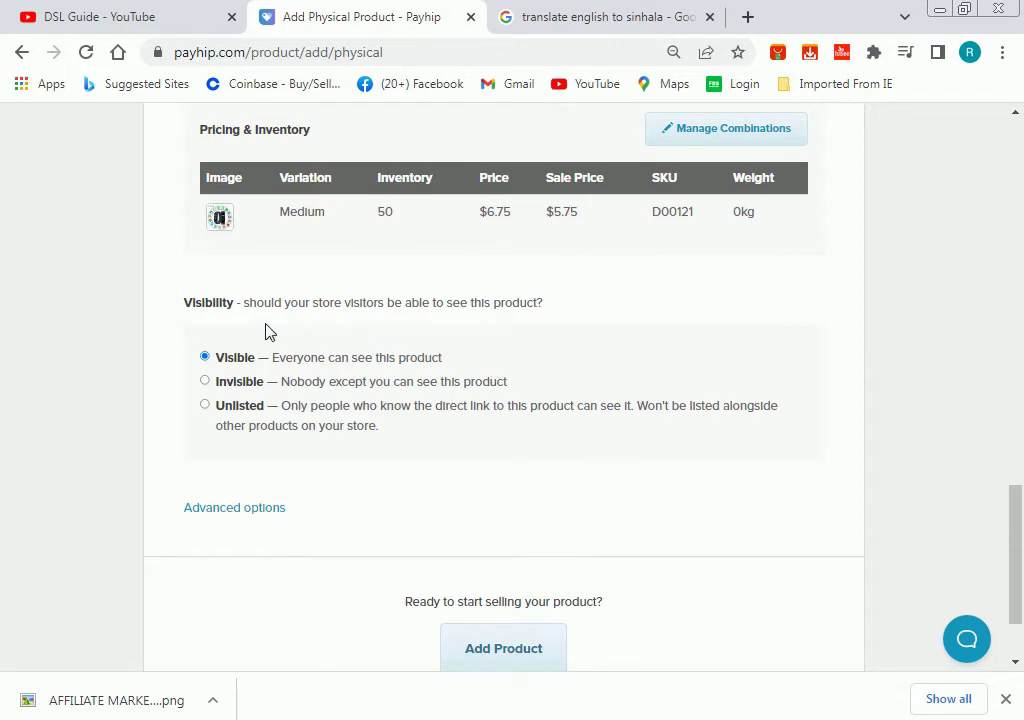
scroll(334, 343, "down", 1)
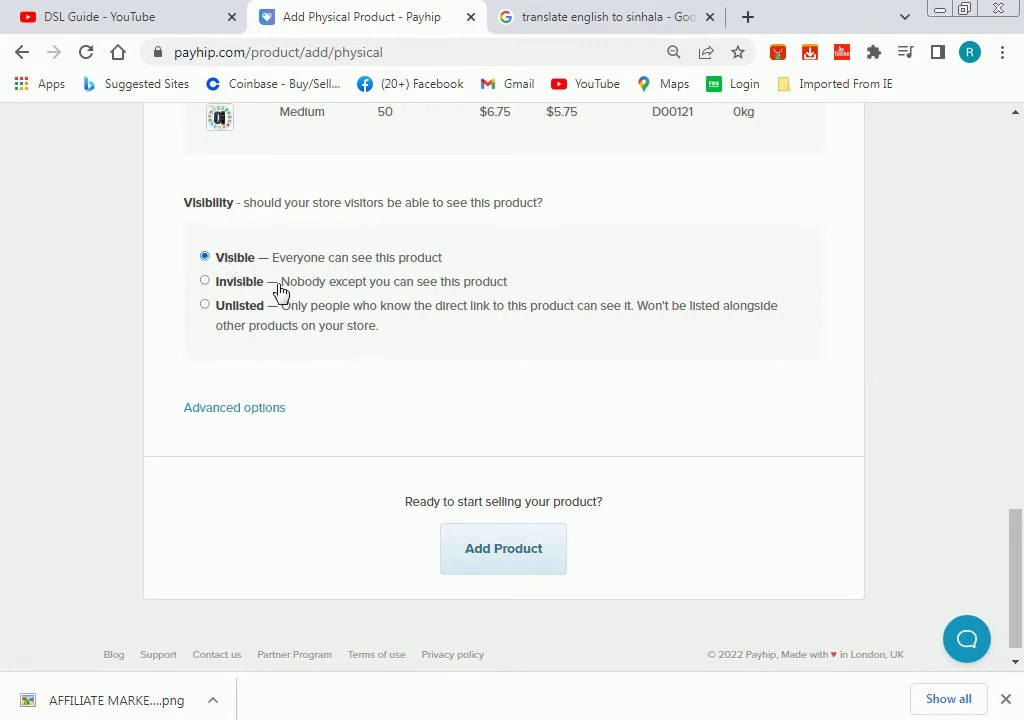
scroll(583, 473, "down", 1)
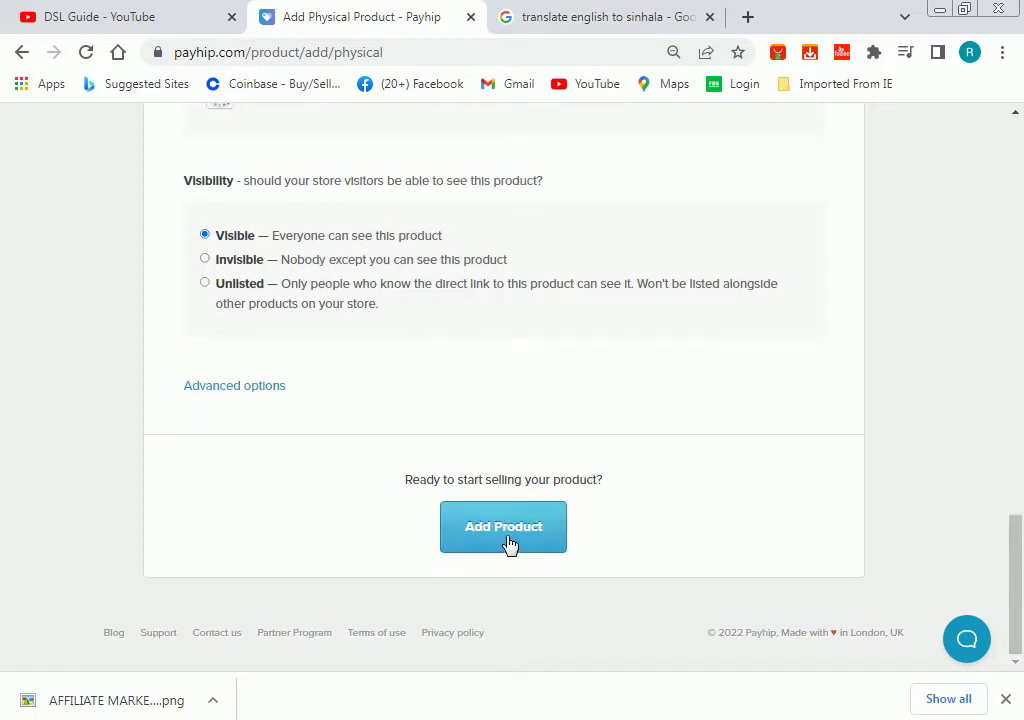
left_click(509, 543)
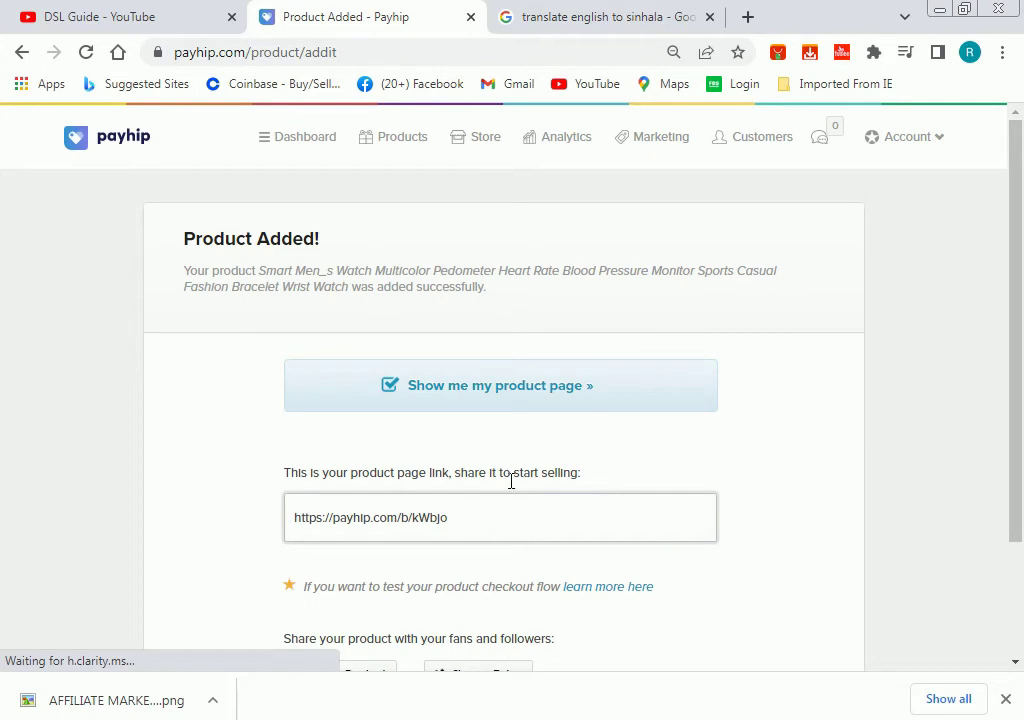
Check the new product's page link and sharing options, and open its product page
scroll(511, 480, "down", 3)
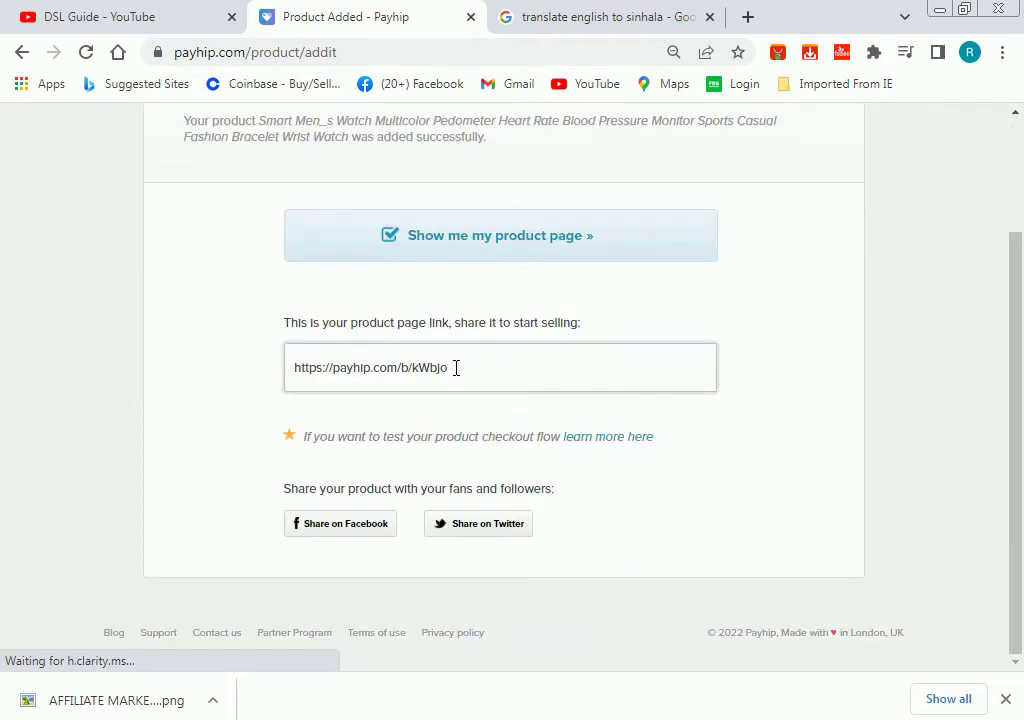
left_click_drag(456, 367, 276, 378)
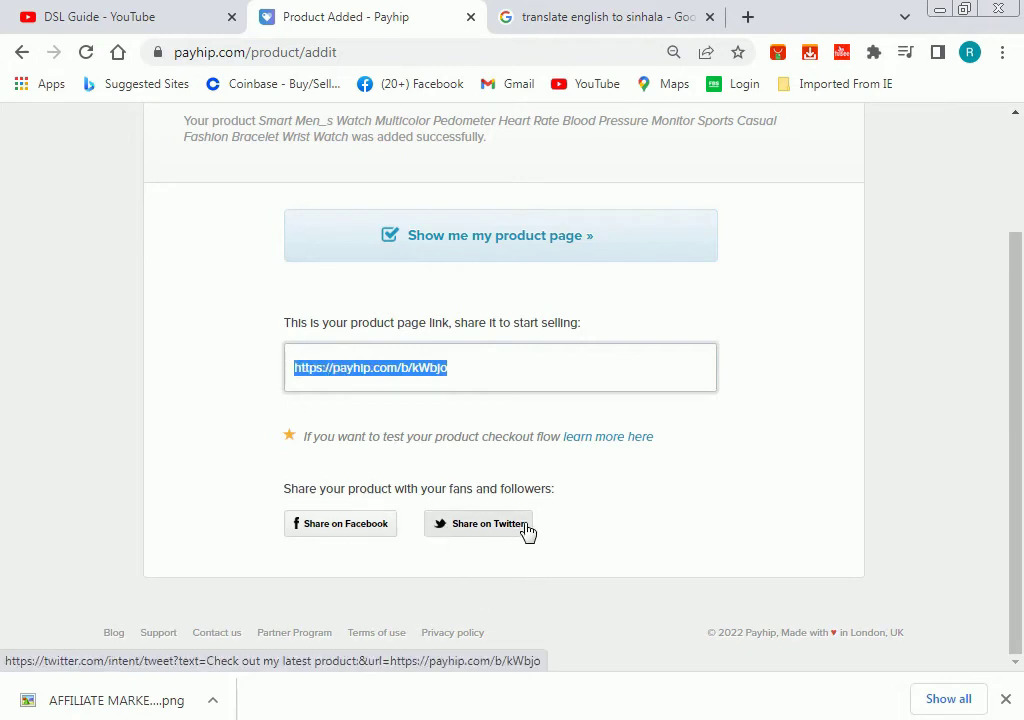
scroll(578, 488, "up", 3)
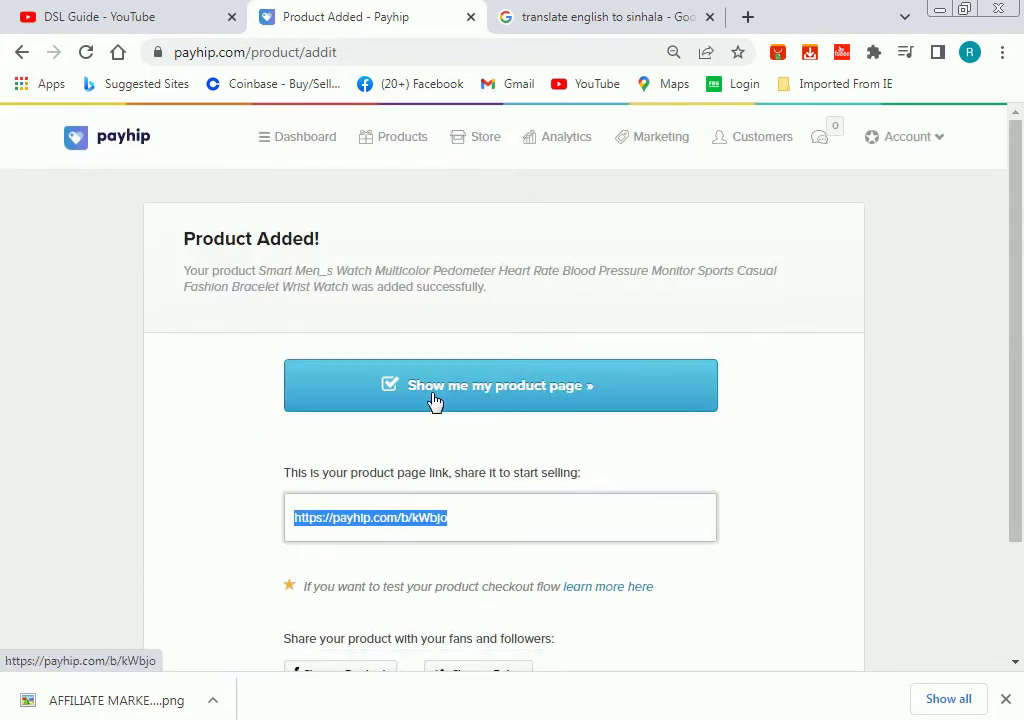
left_click(576, 391)
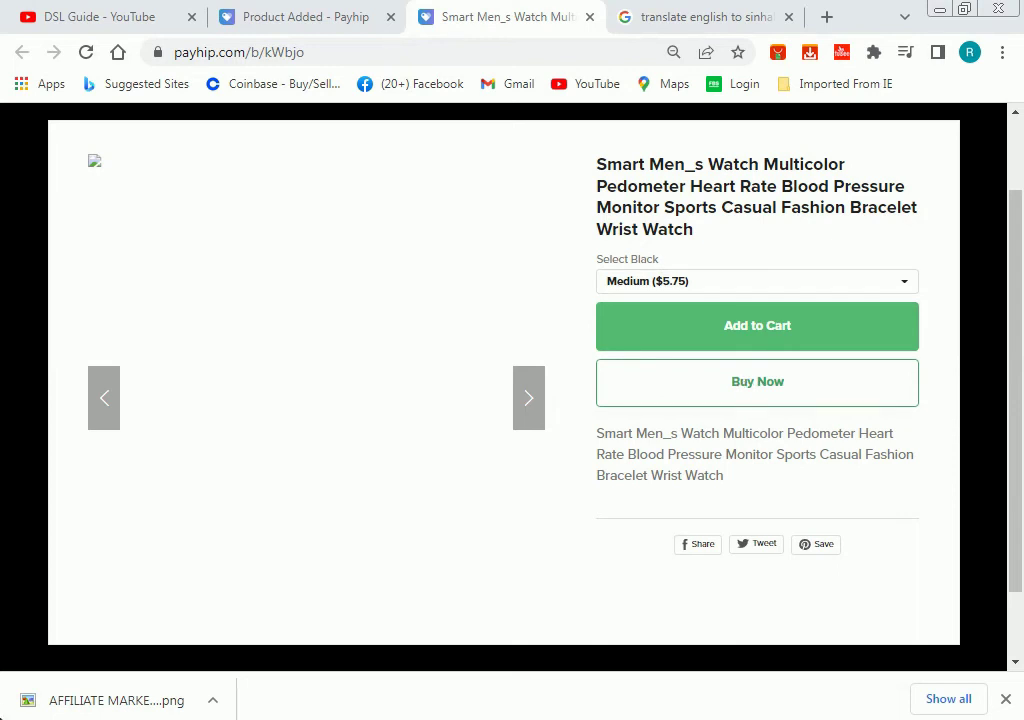
Return from the product page to the store management pages and review the products listed on the dashboard
left_click(331, 17)
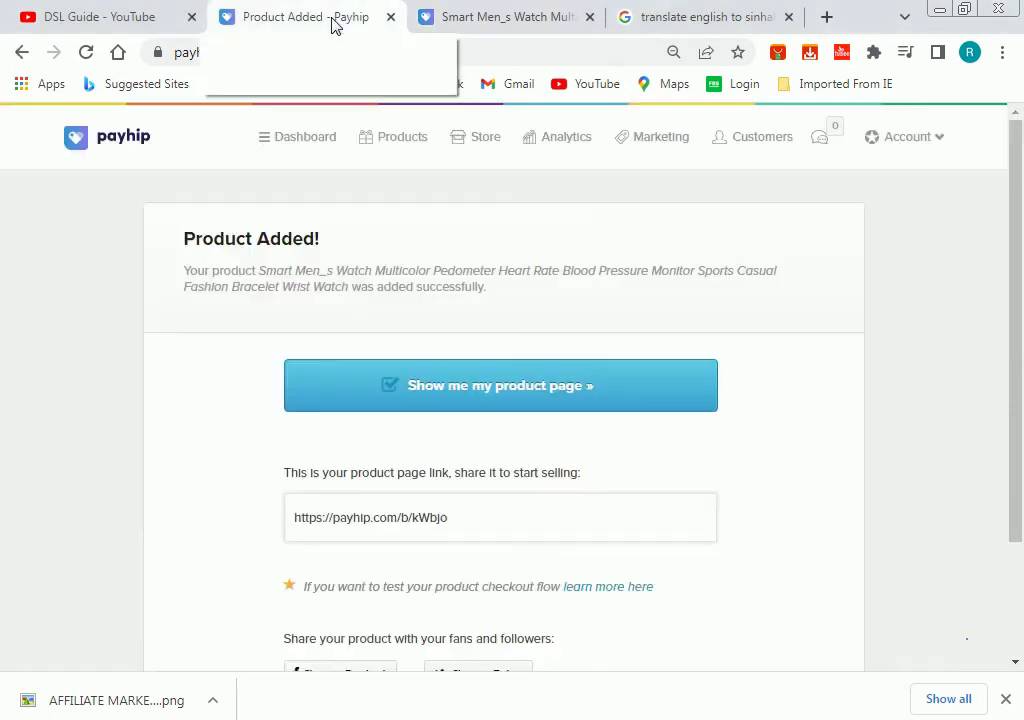
left_click(402, 137)
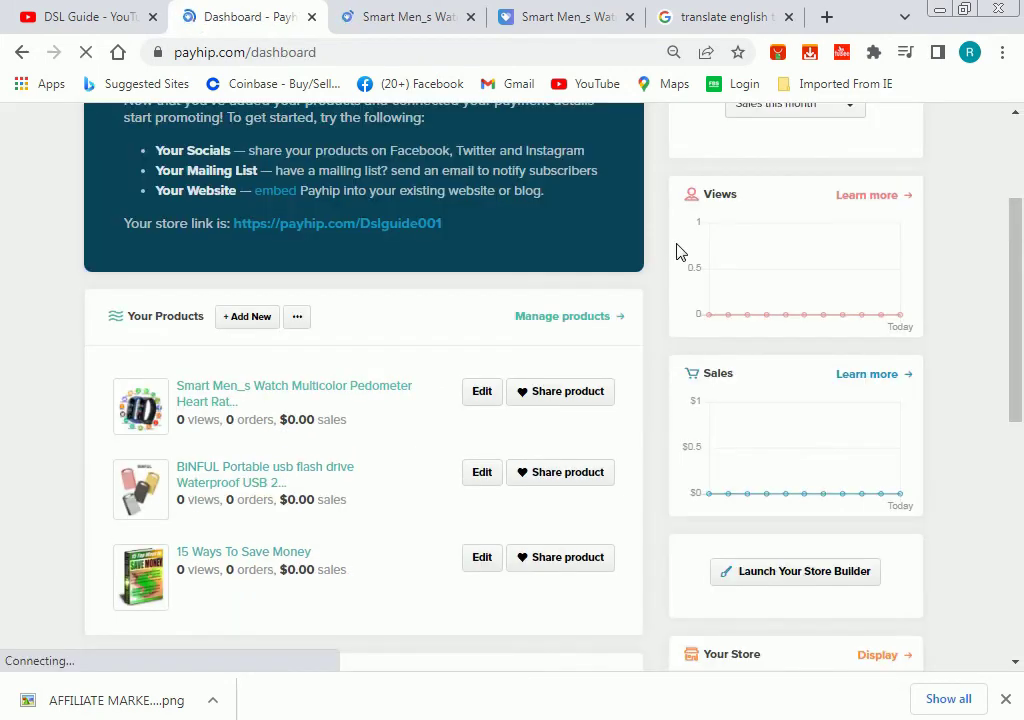
scroll(676, 251, "down", 3)
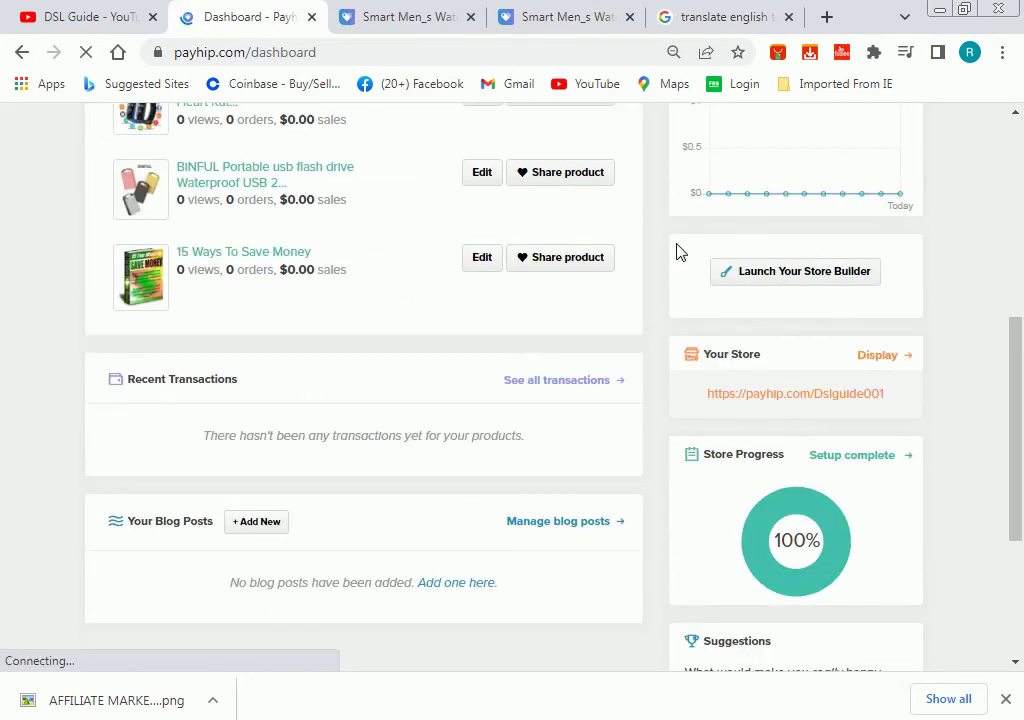
scroll(676, 251, "up", 2)
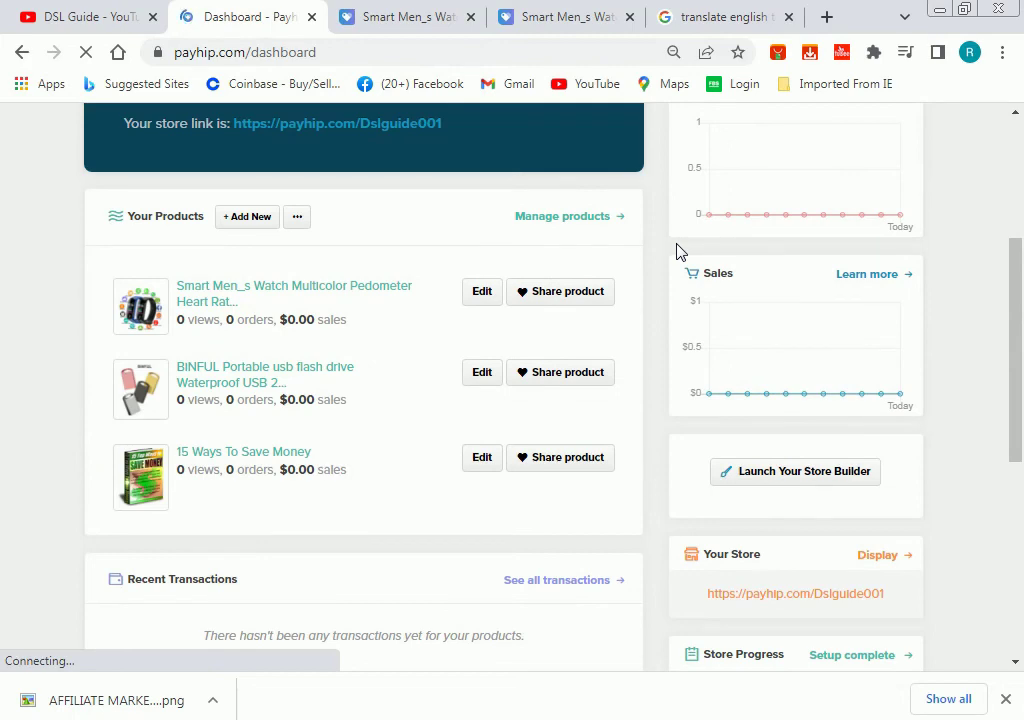
Review the dashboard's promotion section, views and sales charts, store link, store progress and suggestions
scroll(676, 251, "up", 2)
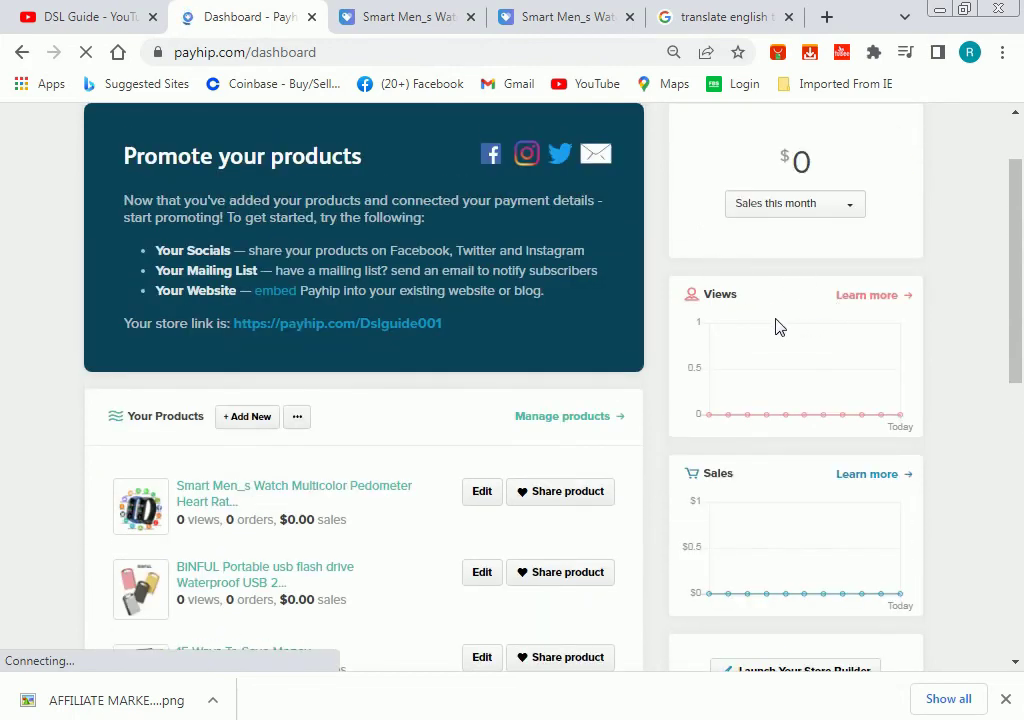
scroll(770, 330, "down", 4)
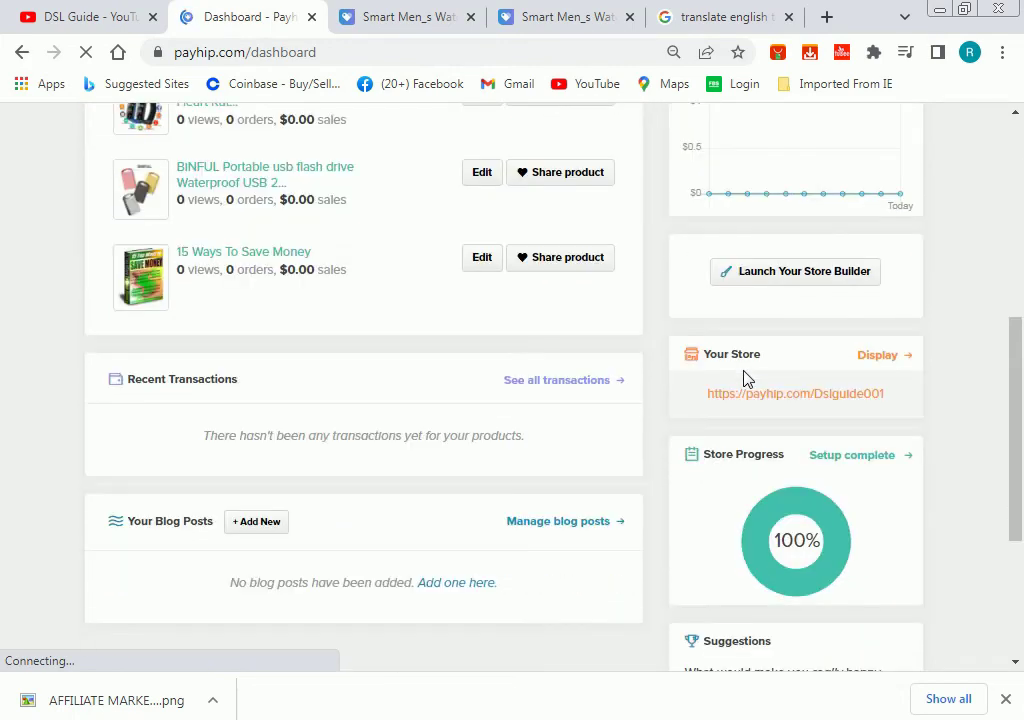
scroll(780, 379, "down", 1)
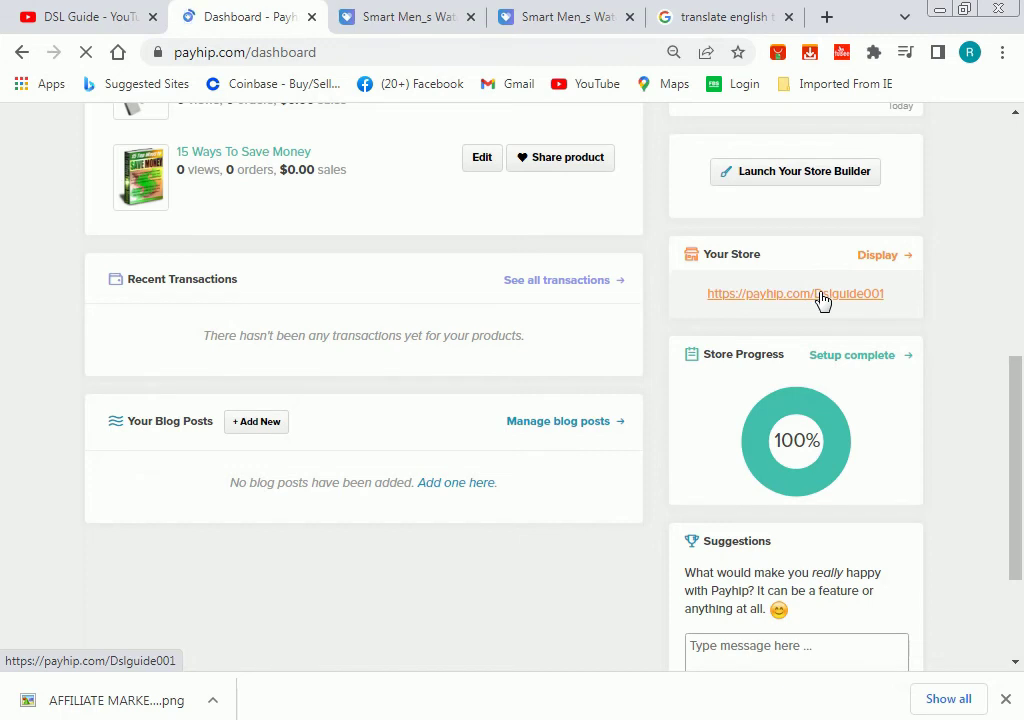
scroll(820, 300, "down", 1)
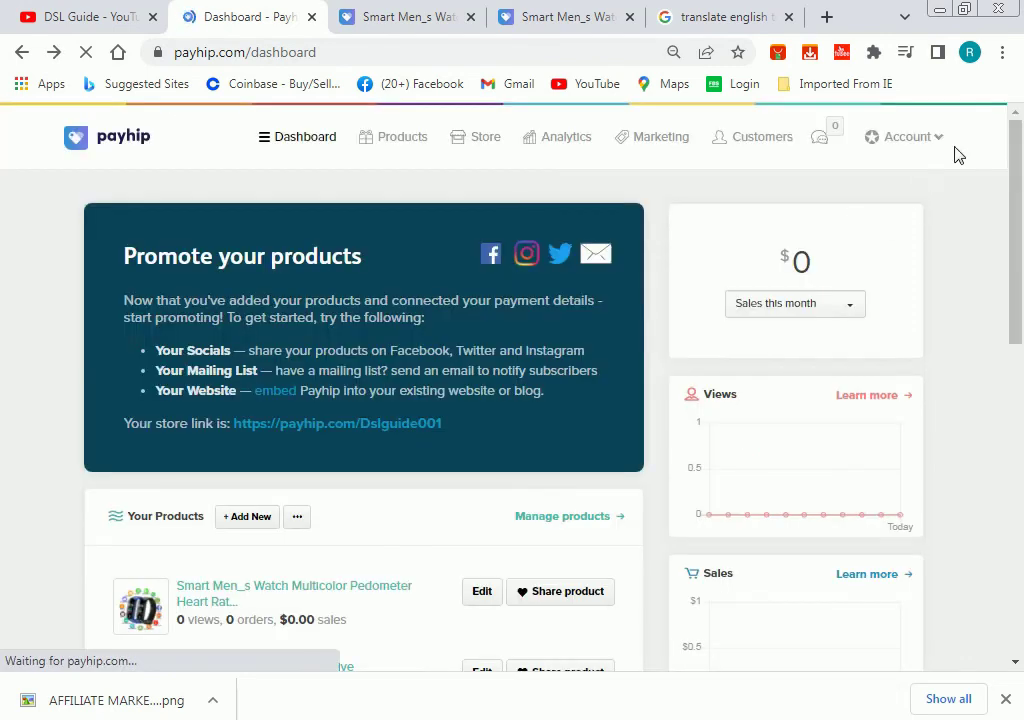
Open the account settings and check the payment details for the PayPal account, Stripe account and default currency
left_click(936, 148)
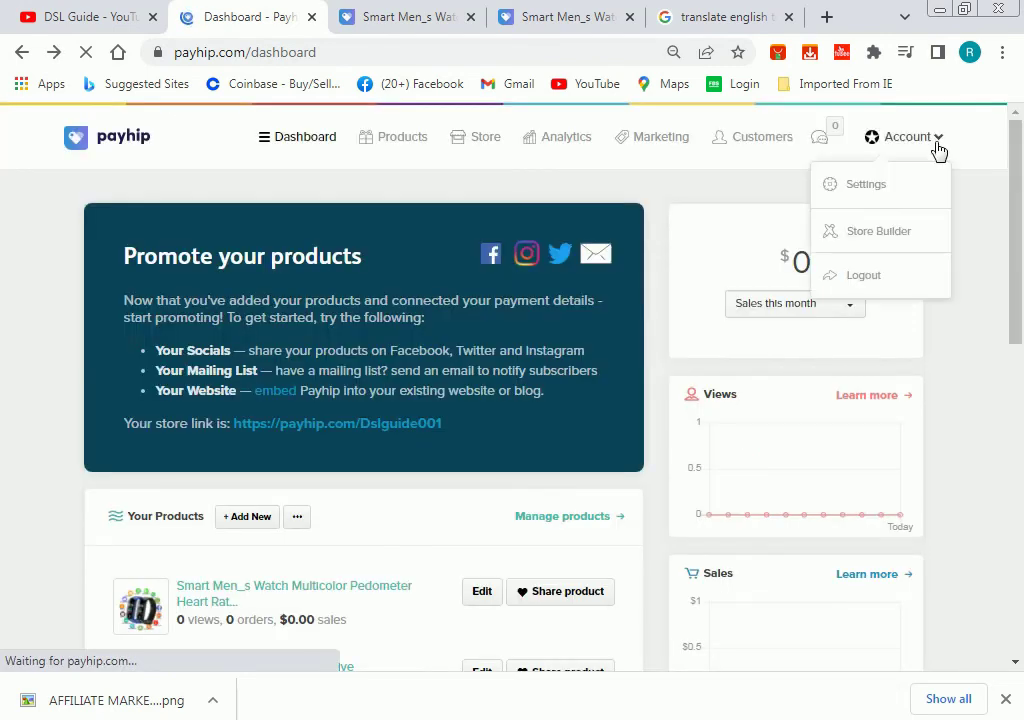
left_click(872, 195)
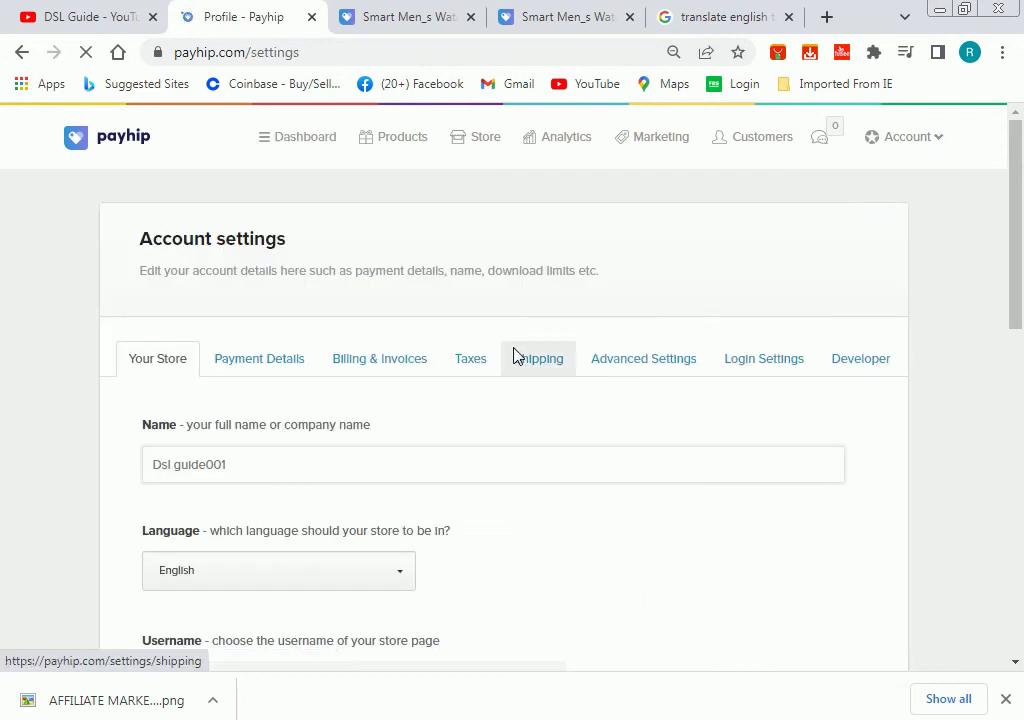
left_click(292, 376)
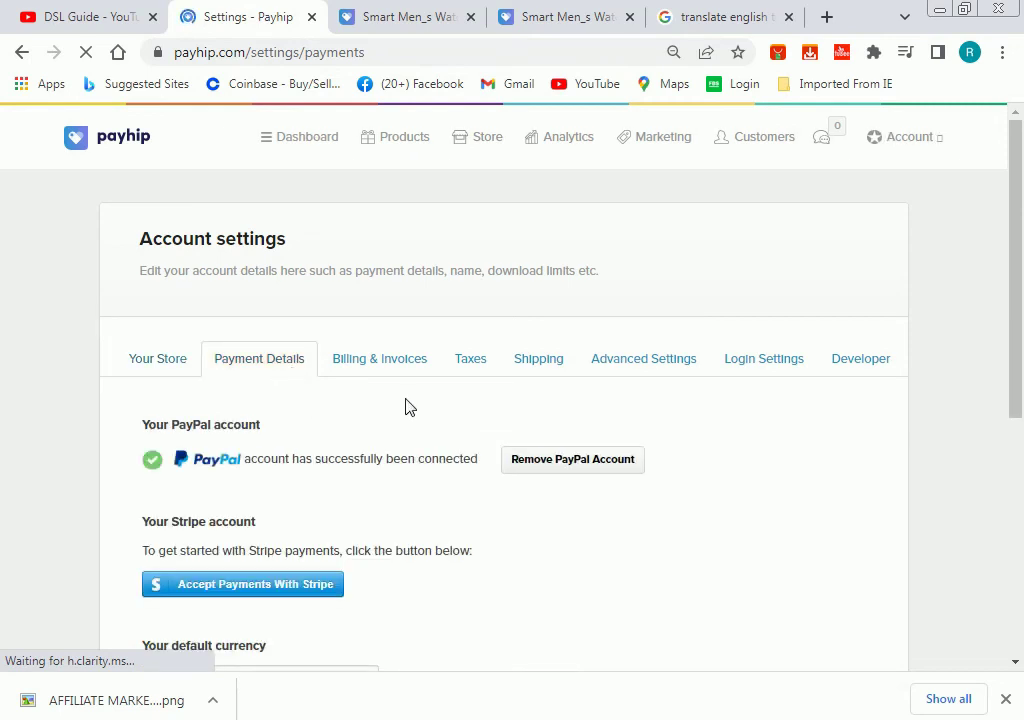
scroll(365, 435, "down", 1)
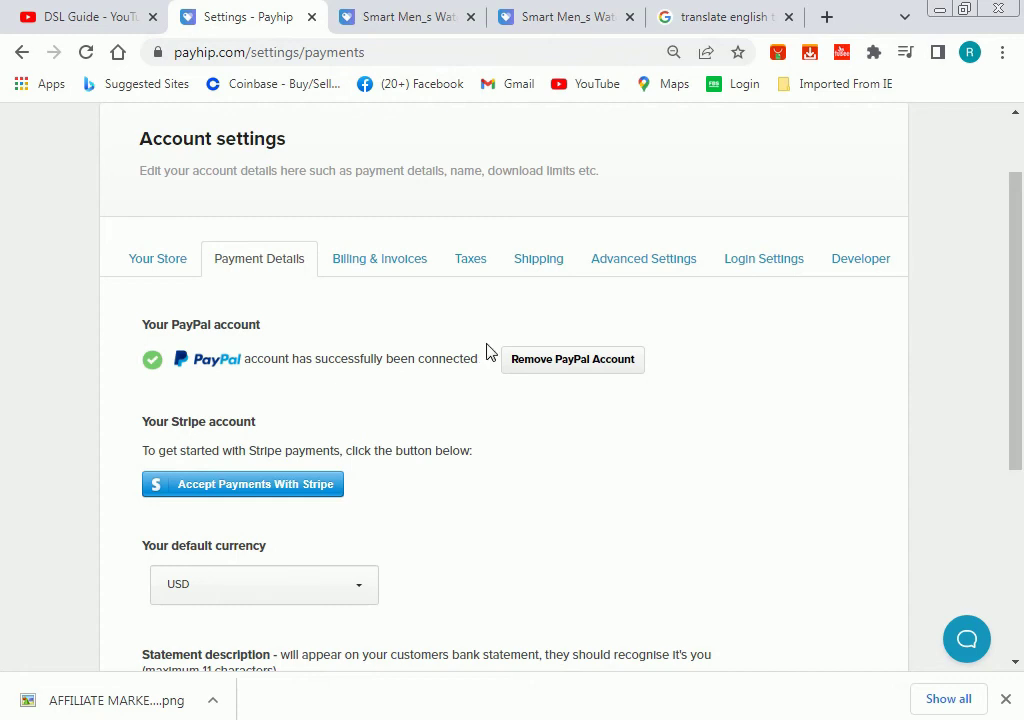
Return to the general store settings and open the store's name for editing
left_click(181, 271)
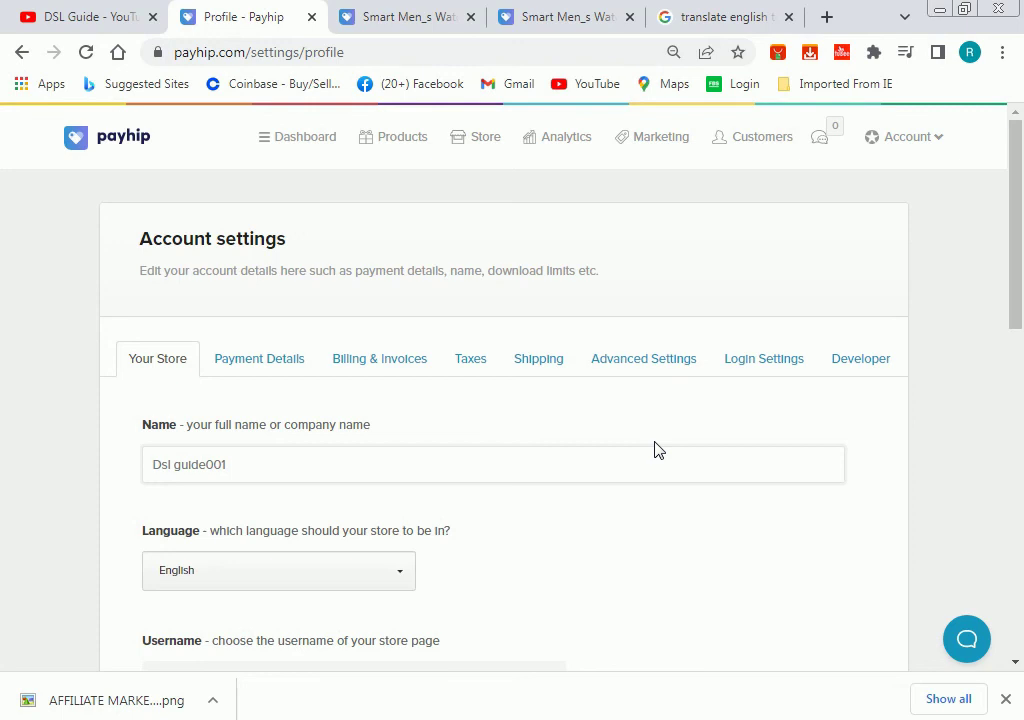
left_click(697, 469)
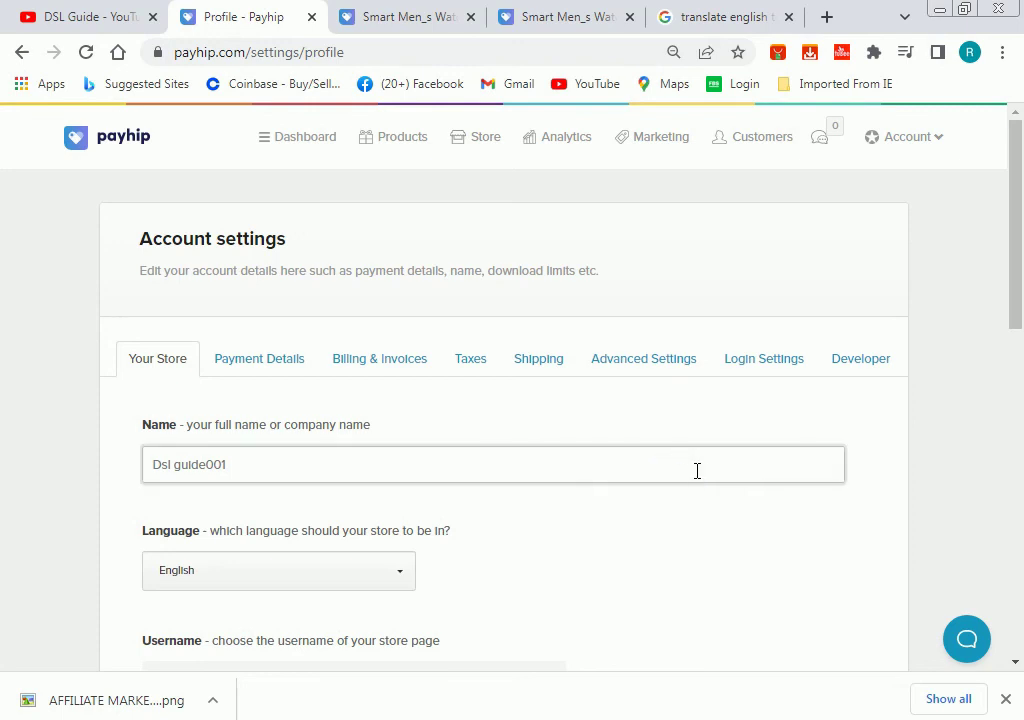